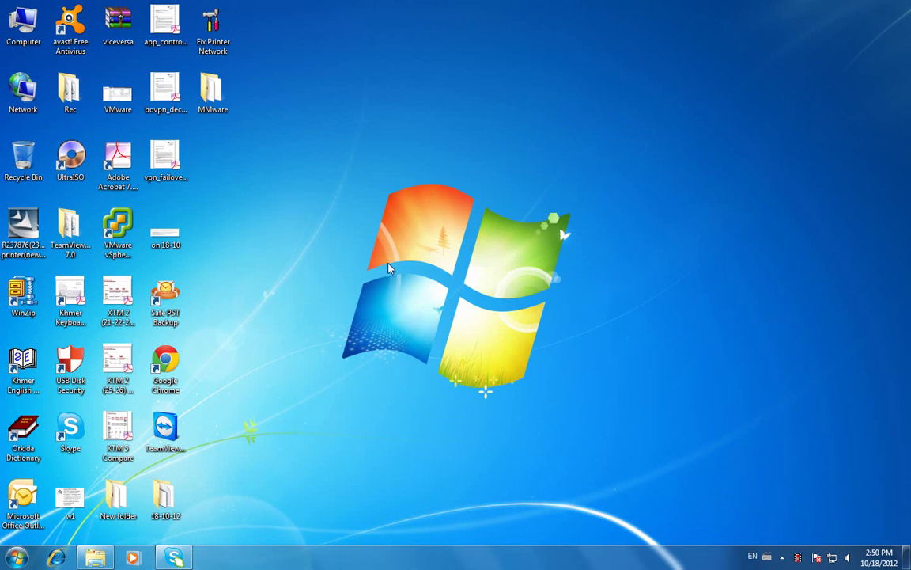
Start a Remote Desktop Connection to the server at 192.168.10.1.
left_click(17, 556)
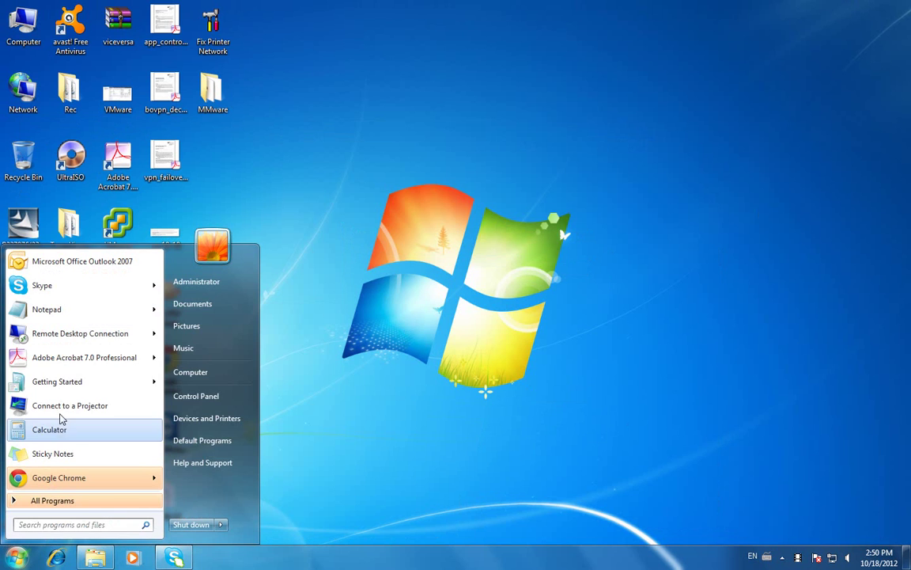
left_click(83, 333)
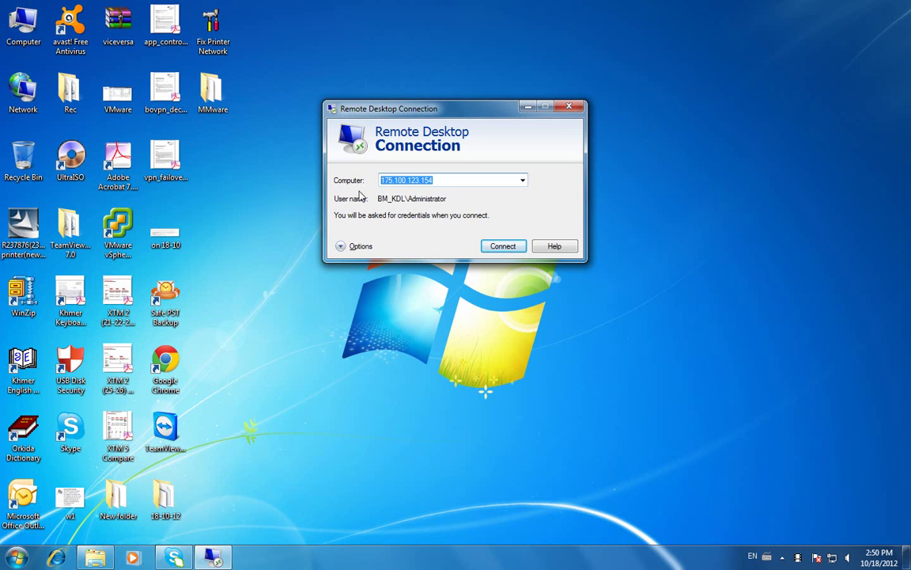
type("192.168.10.1")
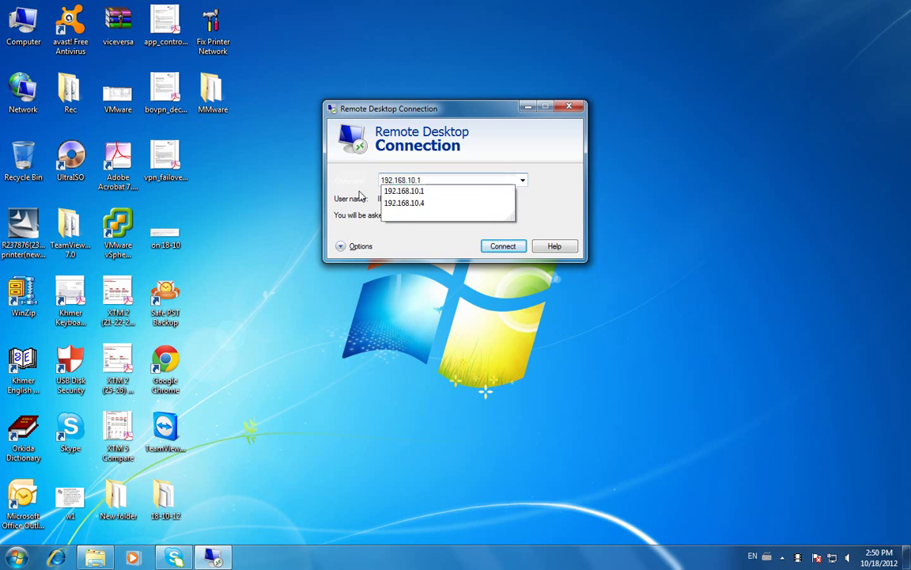
key("Return")
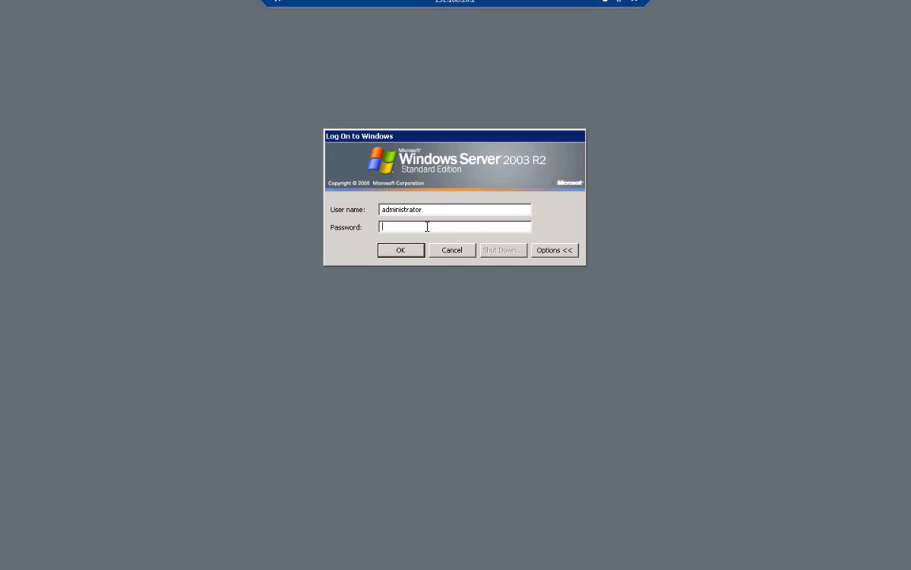
Log on as administrator, re-entering the password after the first failed attempt.
type("p")
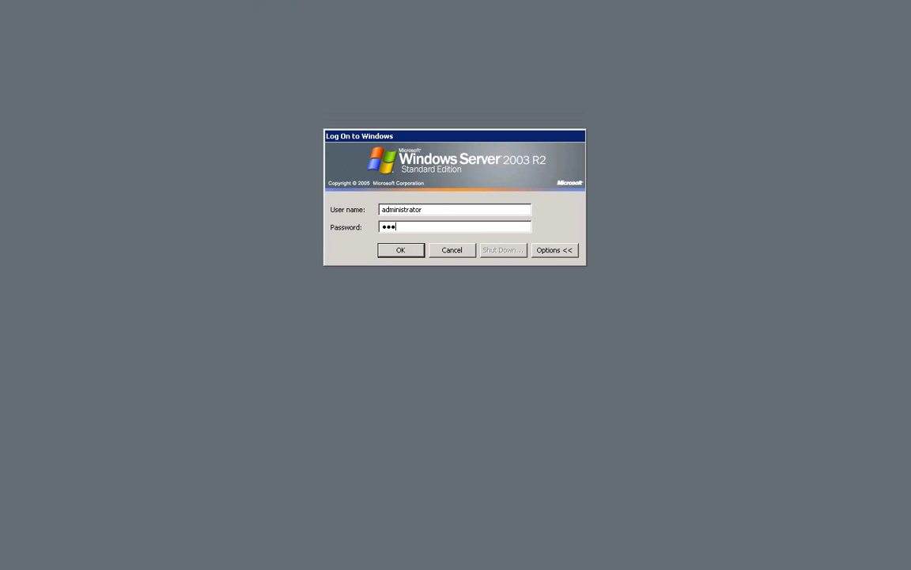
type("ass")
key("Return")
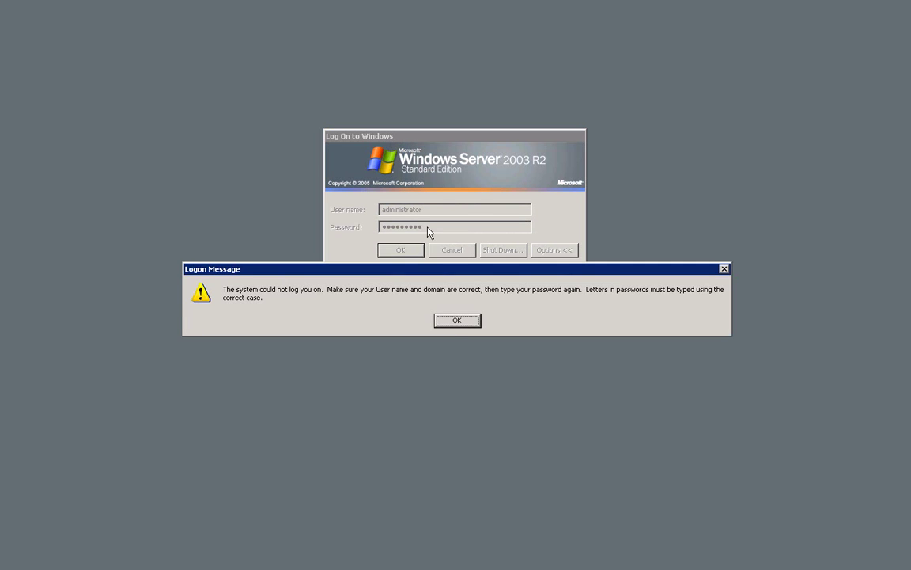
left_click(456, 321)
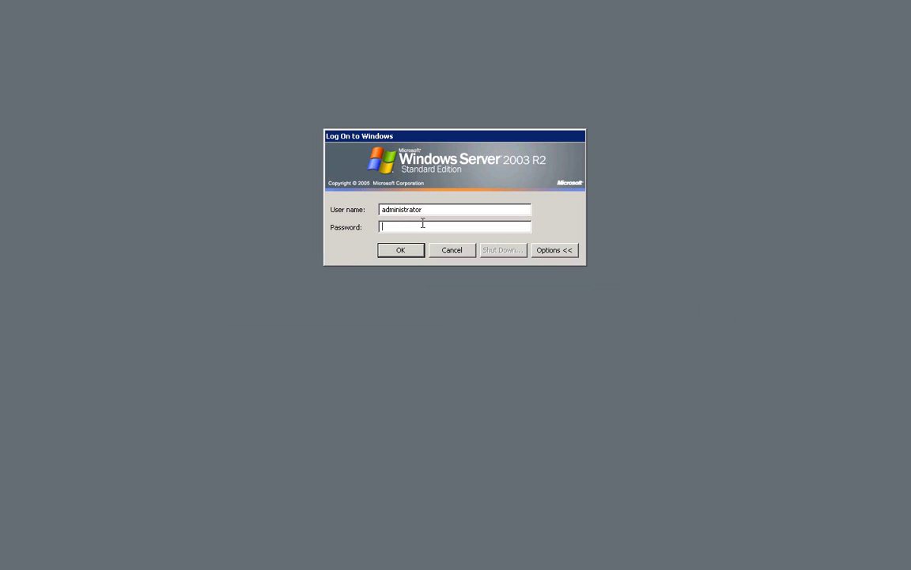
type("passwo")
left_click(411, 254)
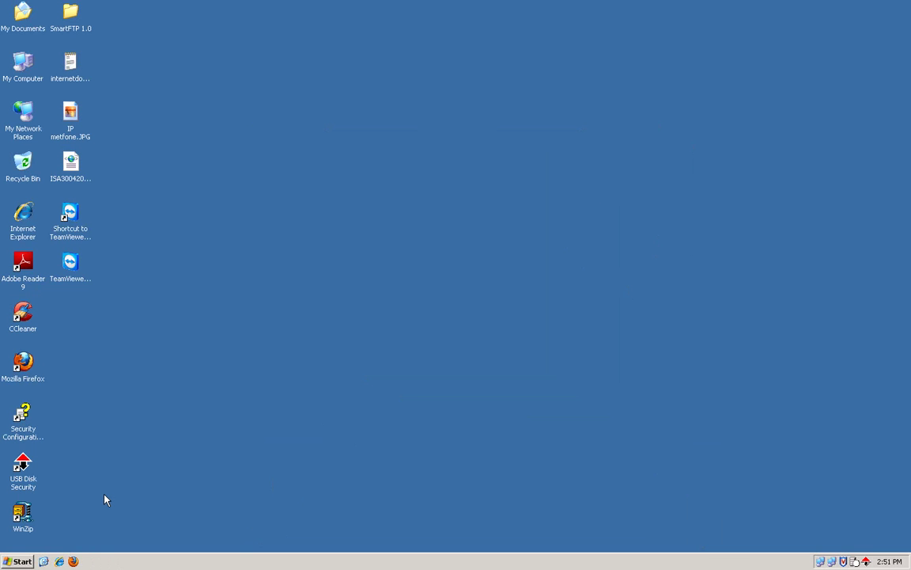
Check the External connection's addressing: IP 111.118.143.206, mask 255.255.255.252, gateway 111.118.143.205.
left_click(22, 562)
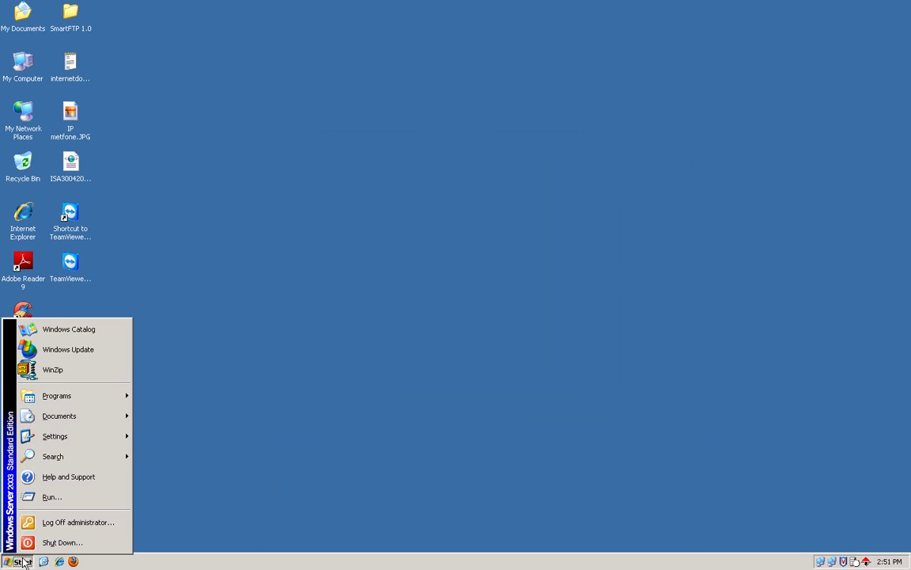
left_click(254, 369)
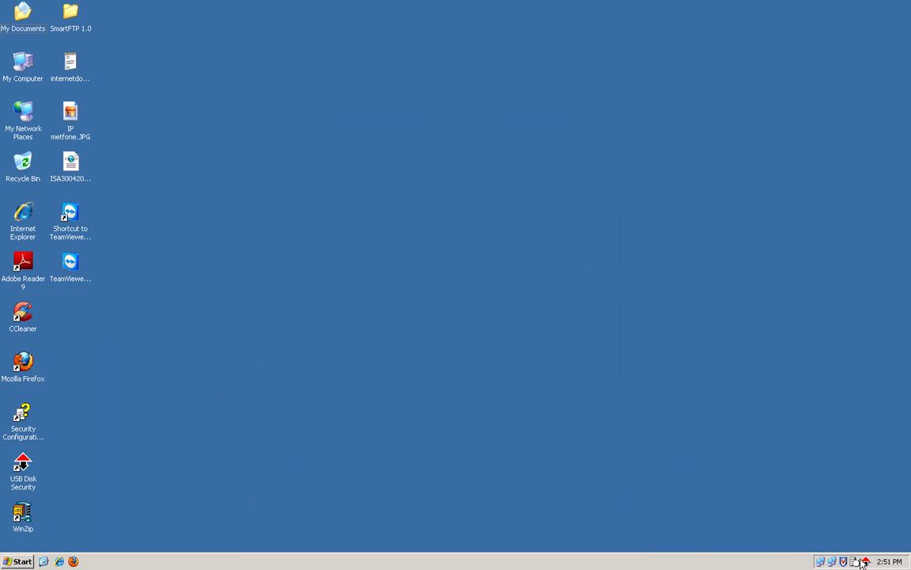
double_click(817, 561)
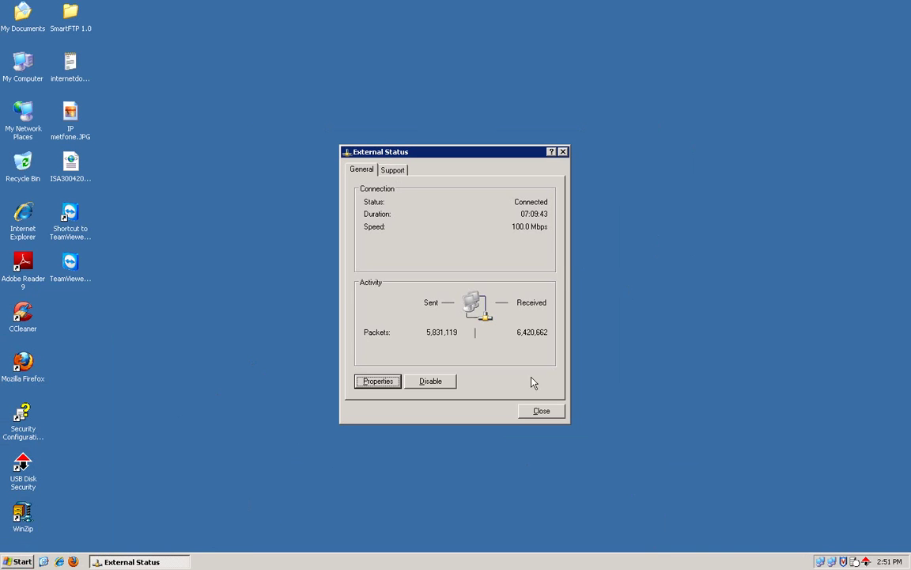
left_click(392, 169)
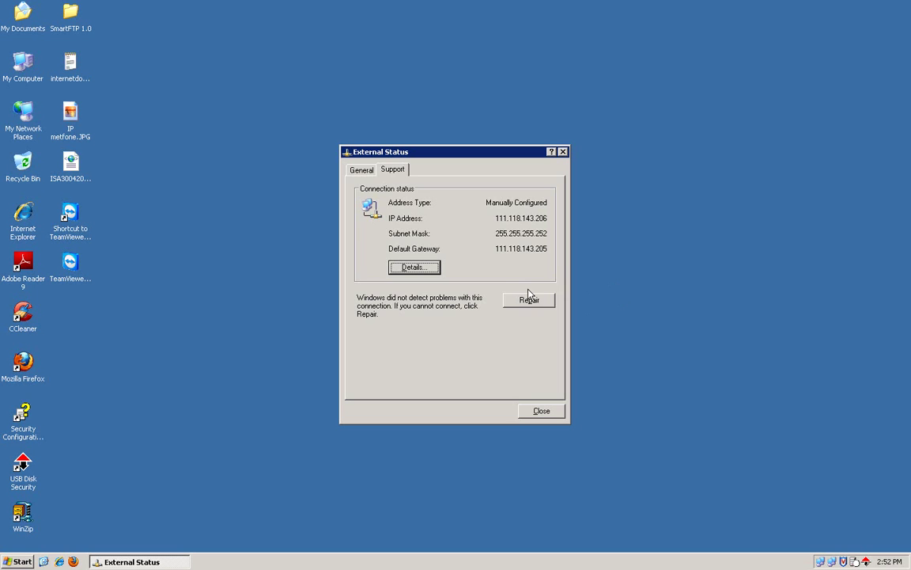
left_click(542, 411)
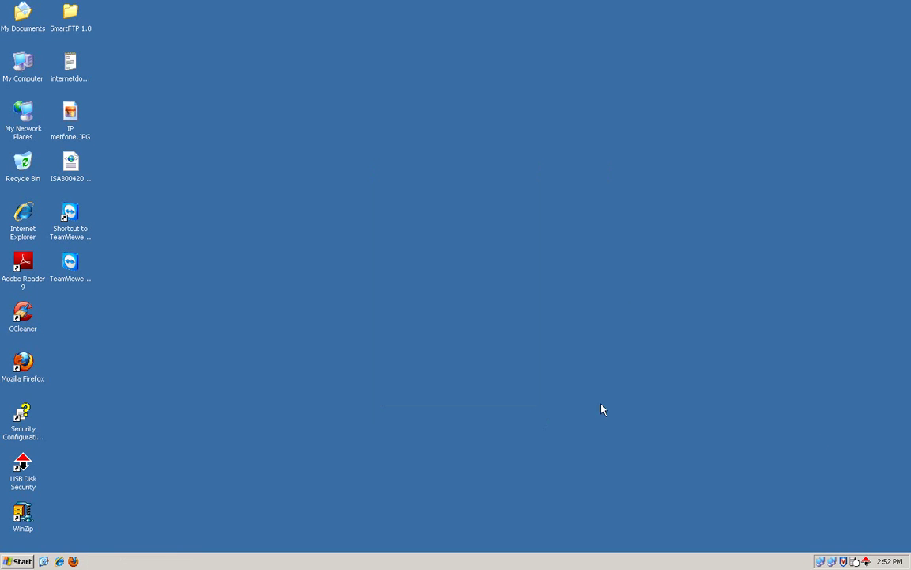
Review the External connection's TCP/IP properties without changes and close its windows.
double_click(825, 561)
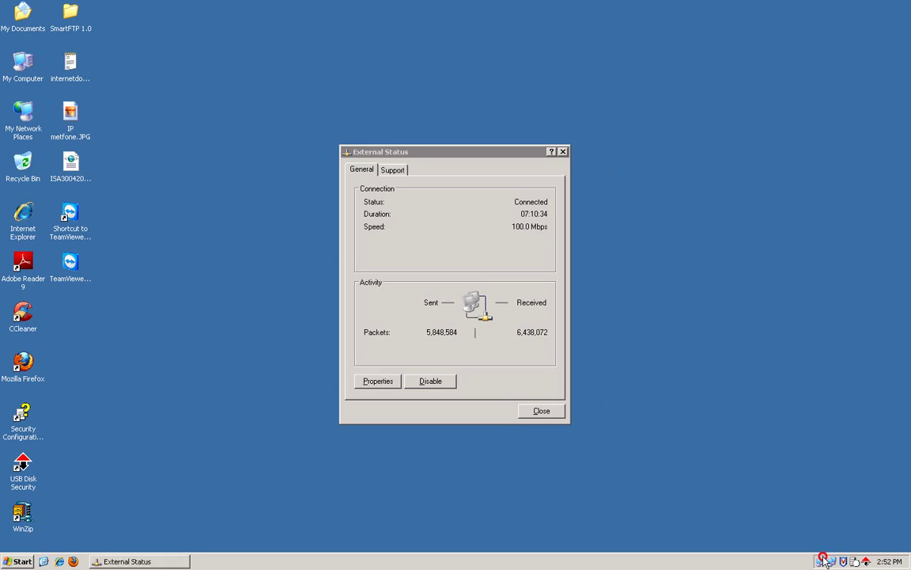
left_click(385, 380)
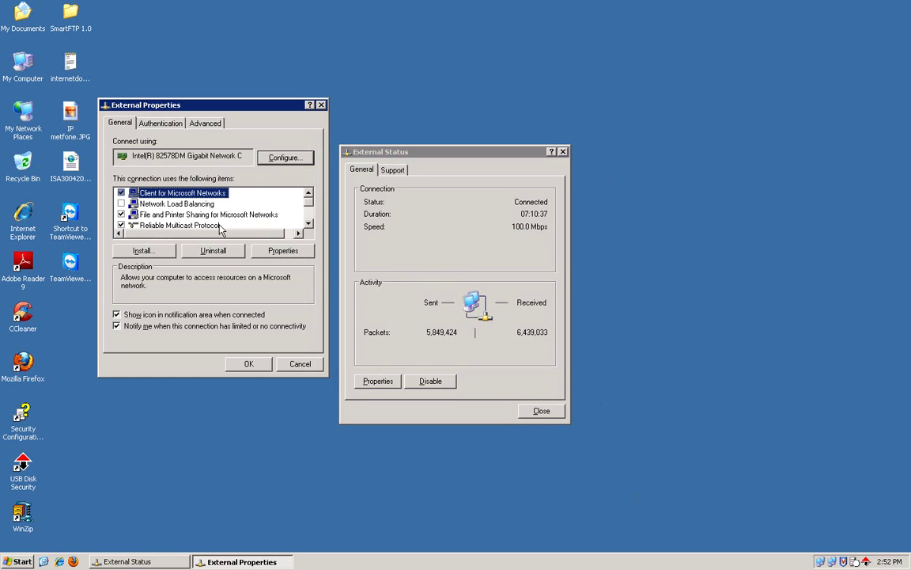
left_click(308, 223)
left_click(309, 224)
left_click(308, 224)
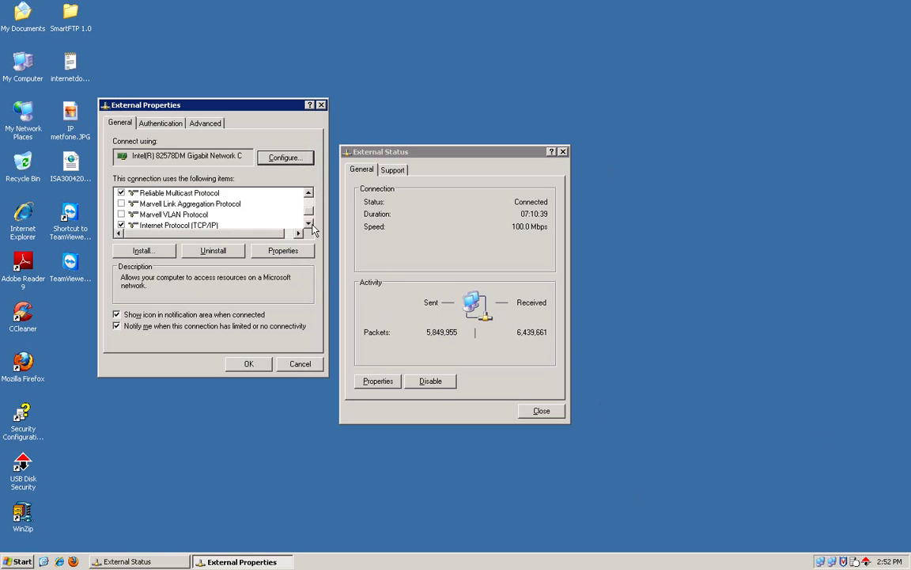
double_click(185, 208)
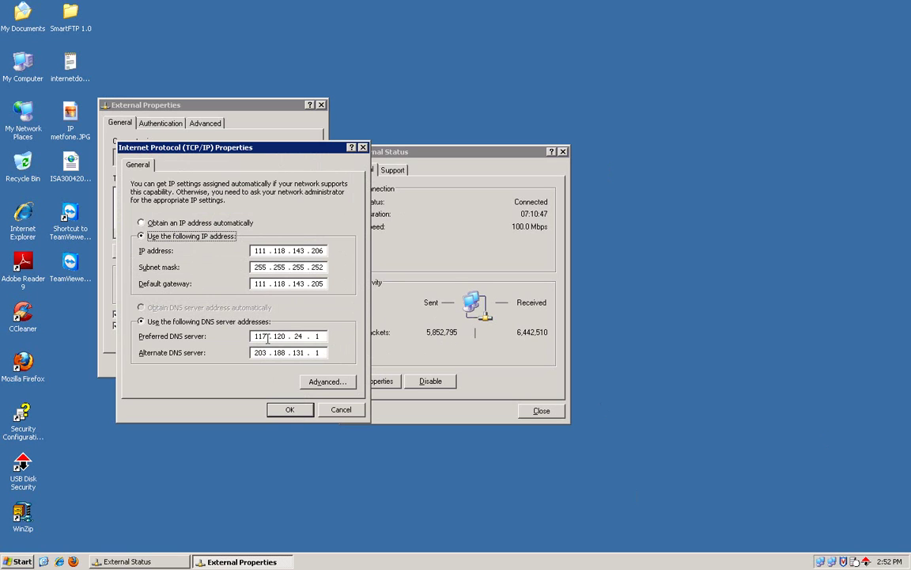
left_click(362, 147)
left_click(321, 105)
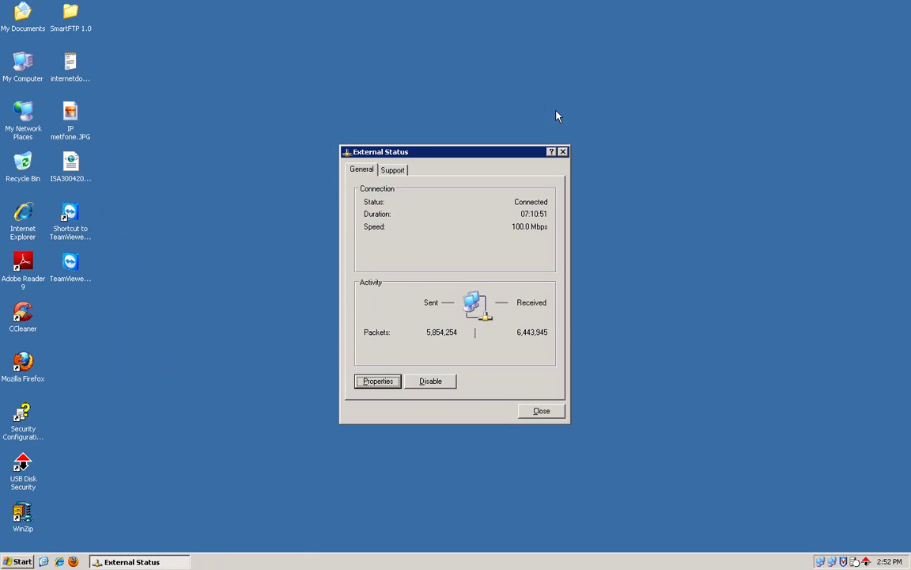
left_click(562, 152)
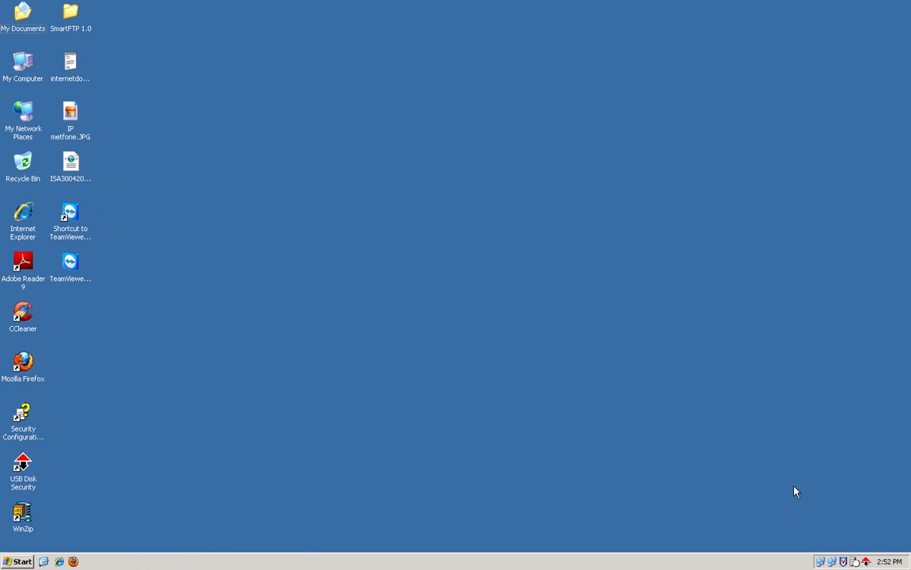
Review the Internal connection's TCP/IP settings (IP 192.168.10.1, mask 255.255.255.0, no gateway) and close them.
mouse_move(820, 562)
double_click(831, 562)
left_click(377, 381)
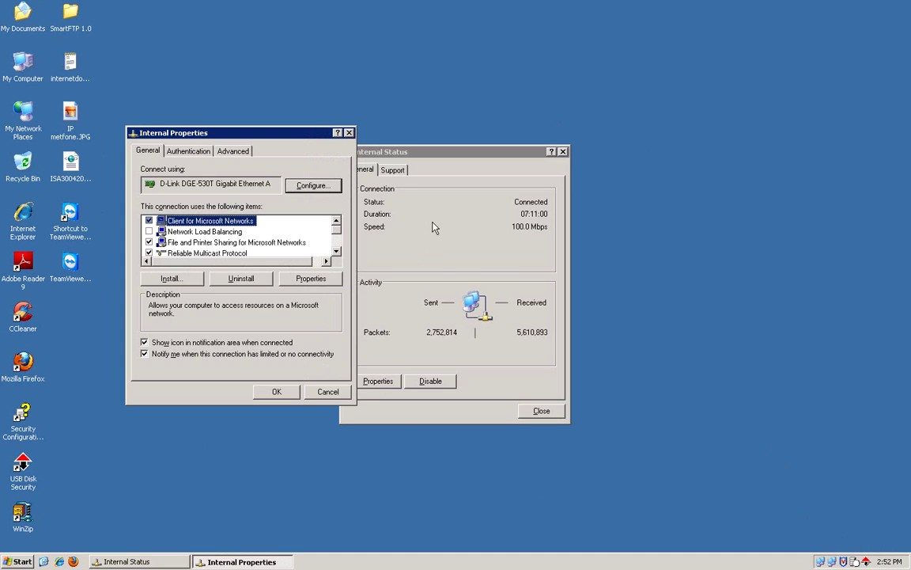
left_click(337, 252)
left_click(336, 253)
left_click(336, 253)
left_click(336, 253)
left_click(207, 242)
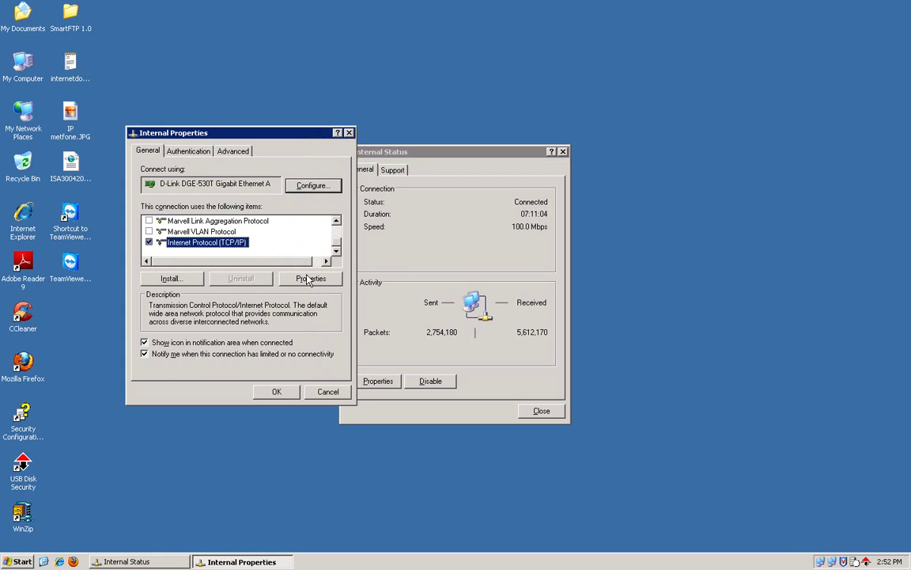
left_click(305, 277)
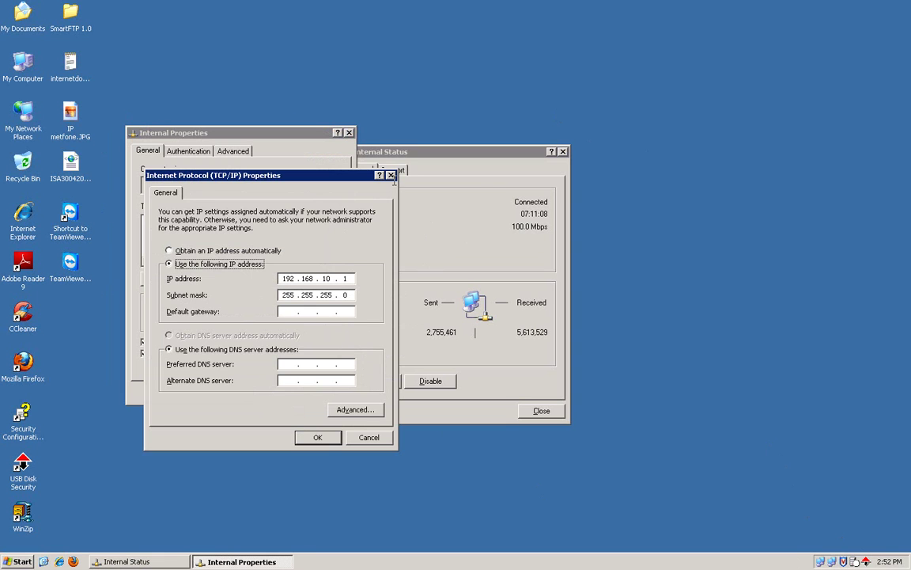
left_click(391, 175)
left_click(348, 132)
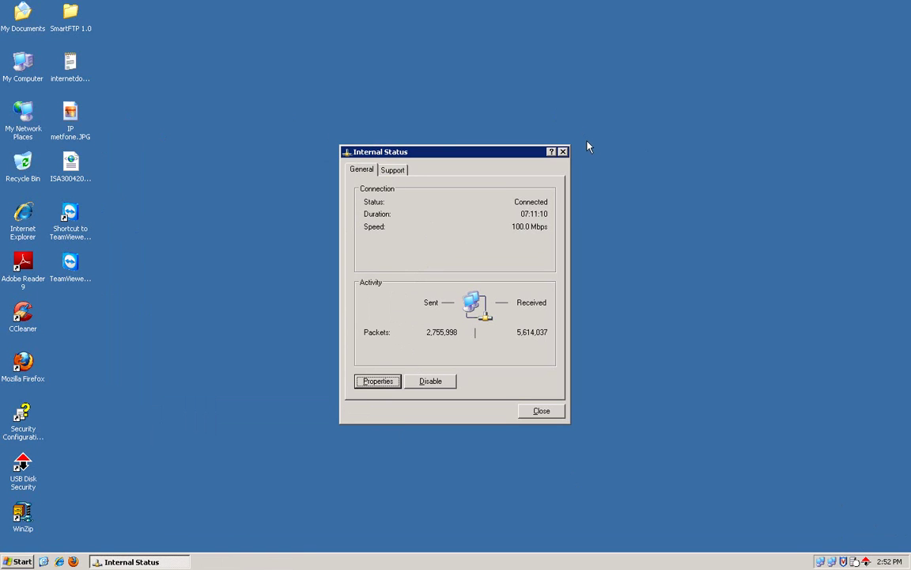
left_click(563, 151)
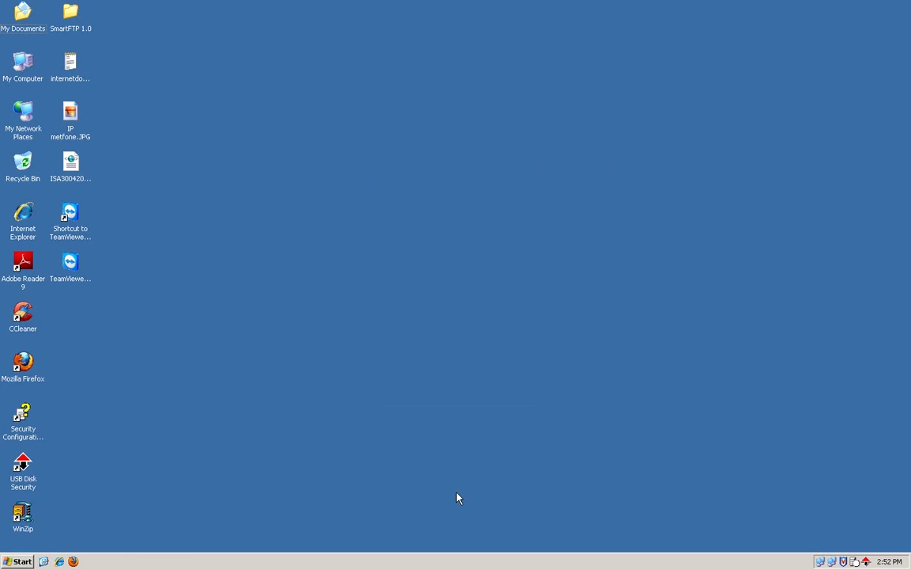
left_click(16, 561)
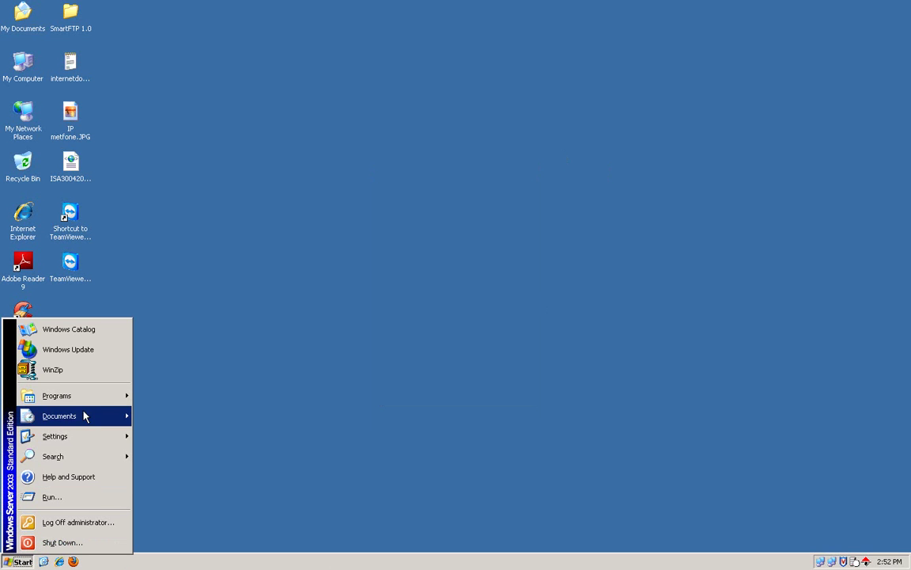
mouse_move(83, 399)
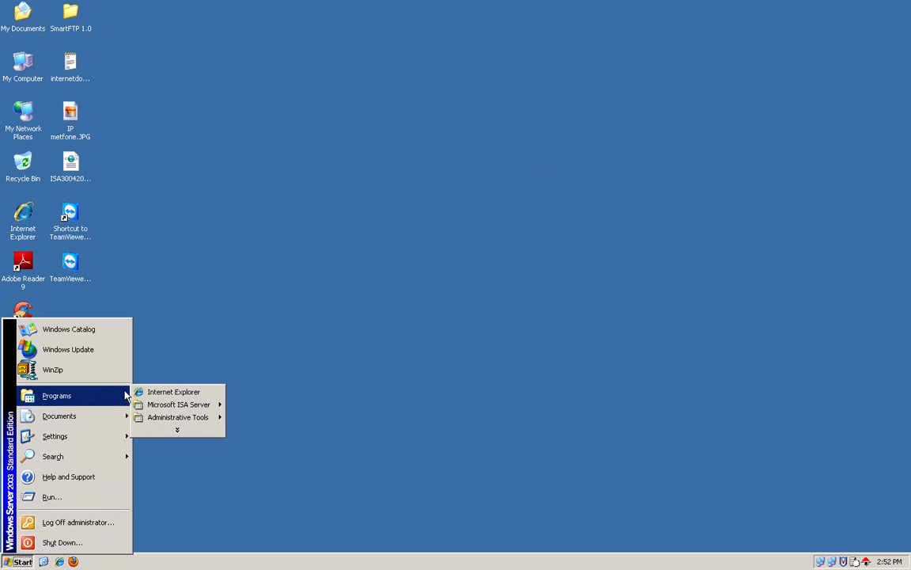
left_click(69, 503)
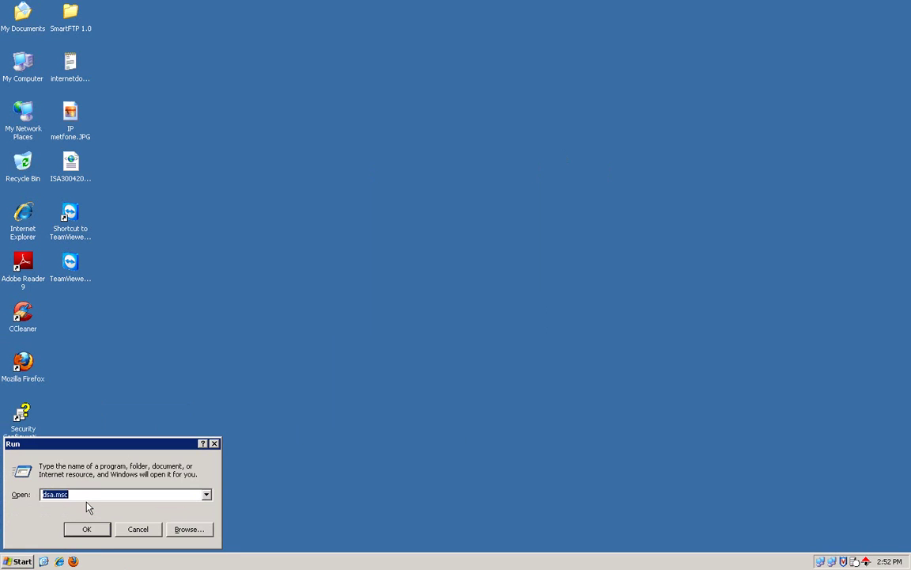
key("Return")
left_click(419, 313)
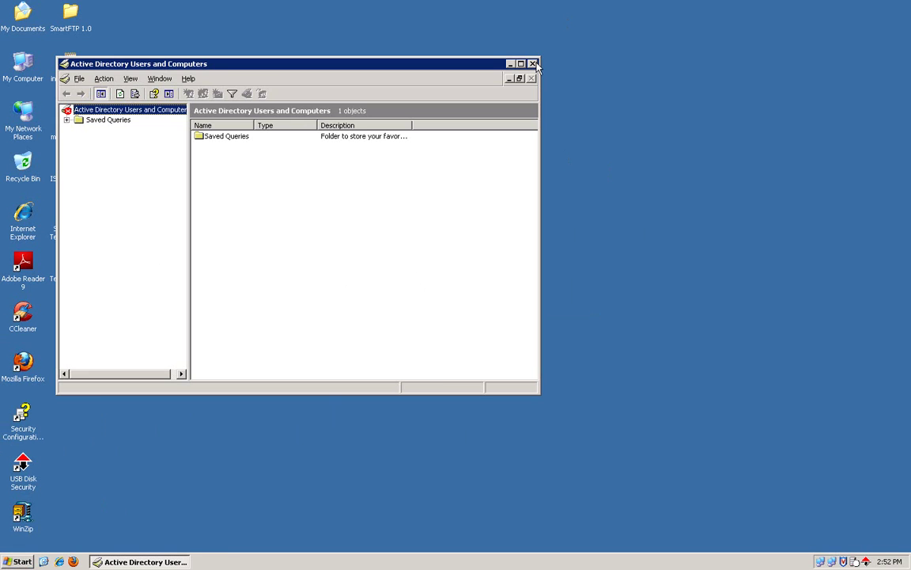
left_click(532, 63)
Open Computer Management from My Computer and list the local user accounts.
right_click(21, 65)
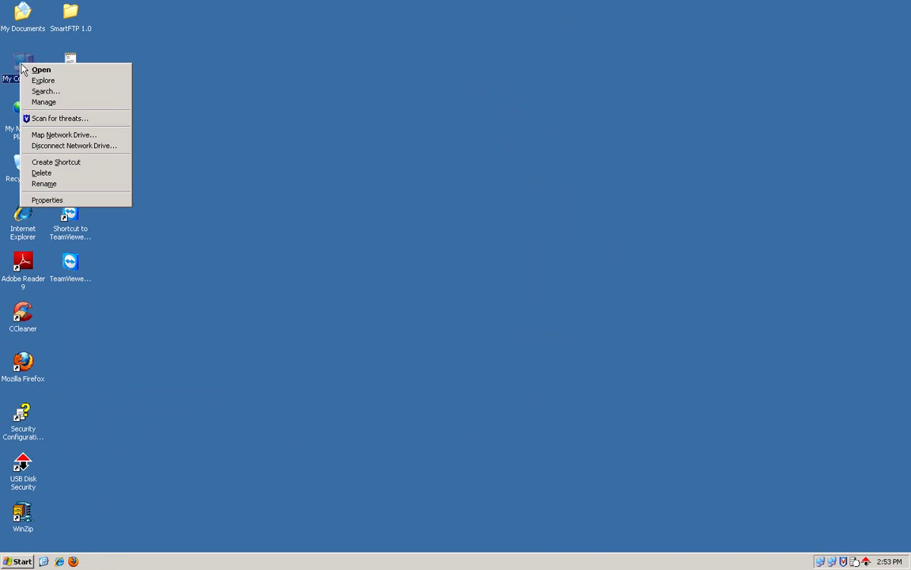
left_click(49, 109)
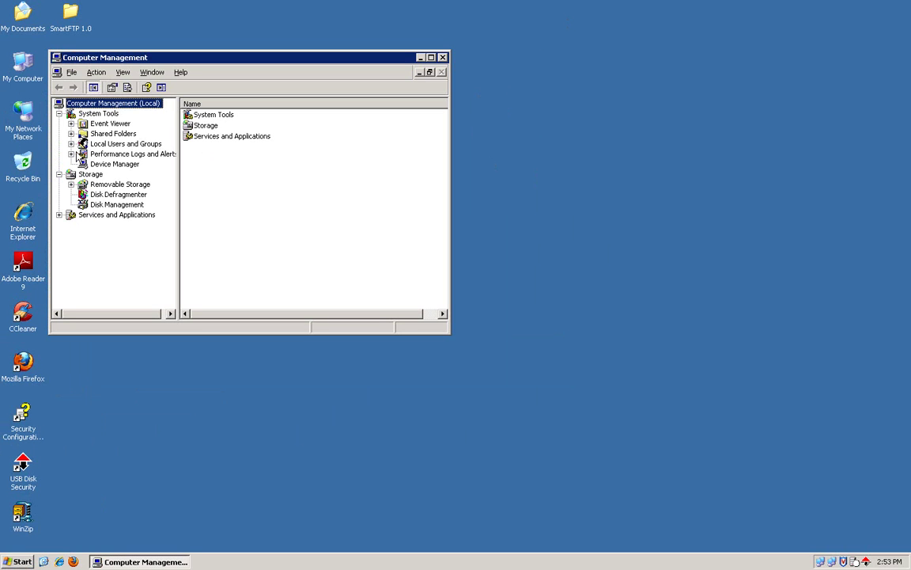
left_click(72, 144)
left_click(110, 154)
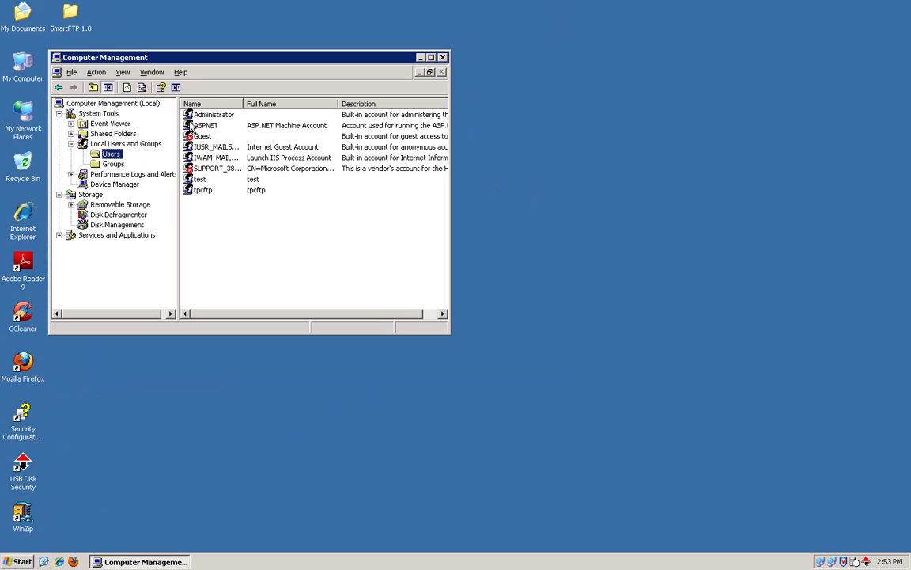
Set the test user's dial-in permission to Allow access, then close Computer Management.
left_click(201, 179)
right_click(204, 180)
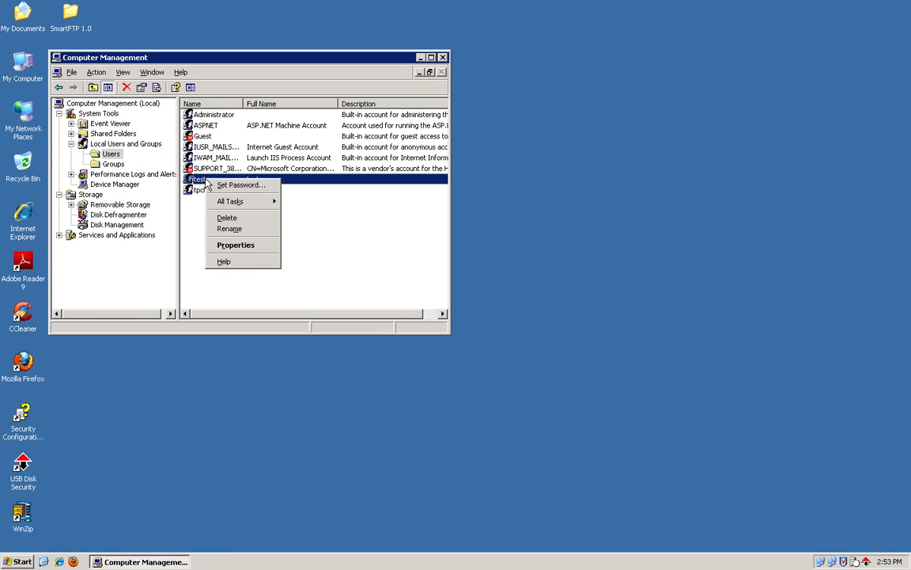
left_click(236, 245)
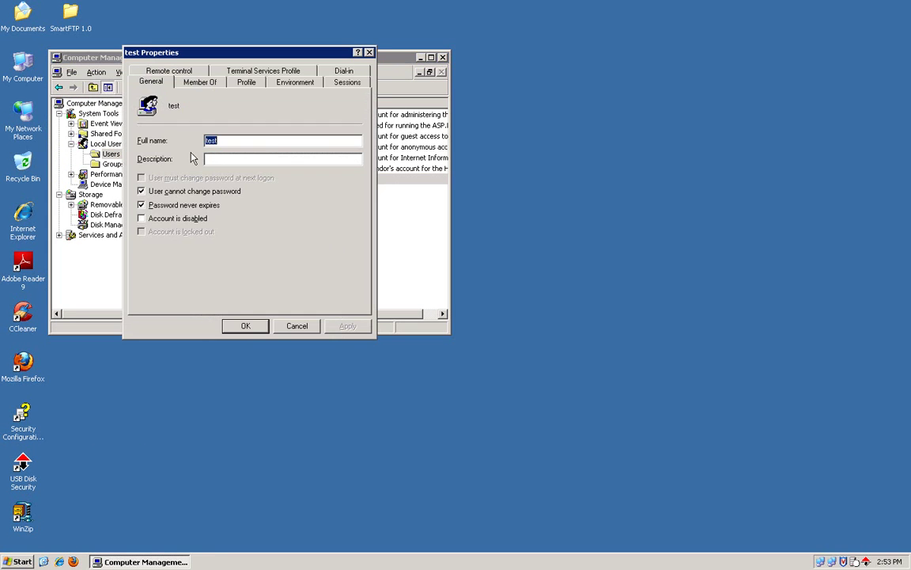
left_click(343, 70)
left_click(159, 115)
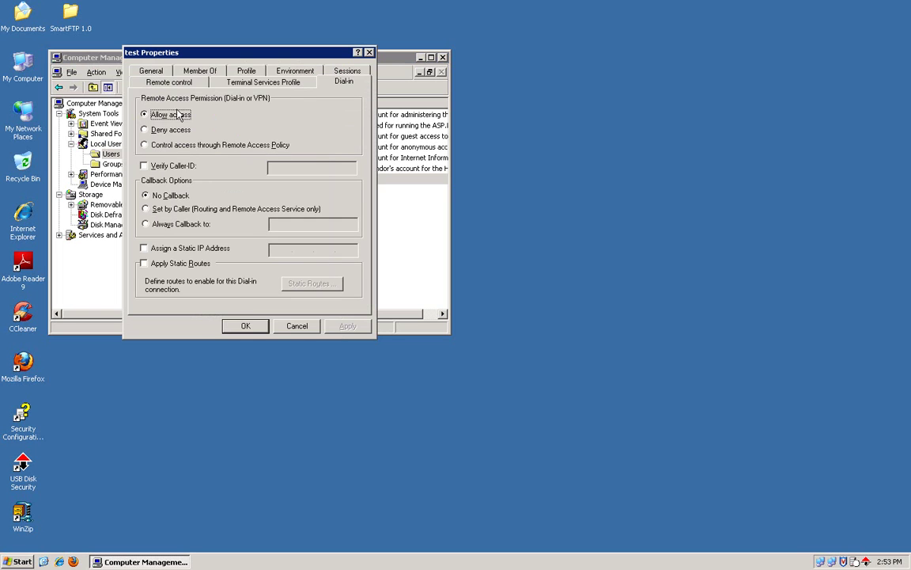
left_click(245, 326)
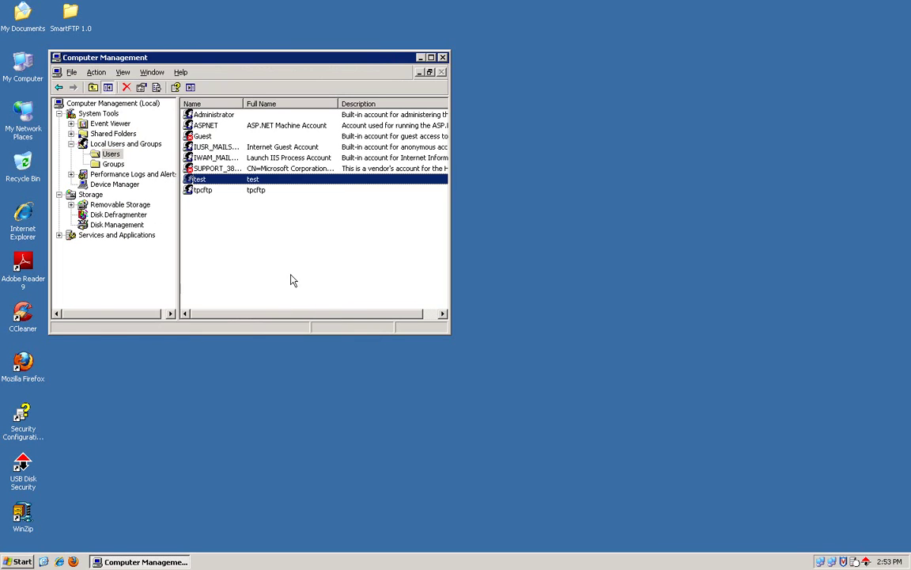
left_click(442, 57)
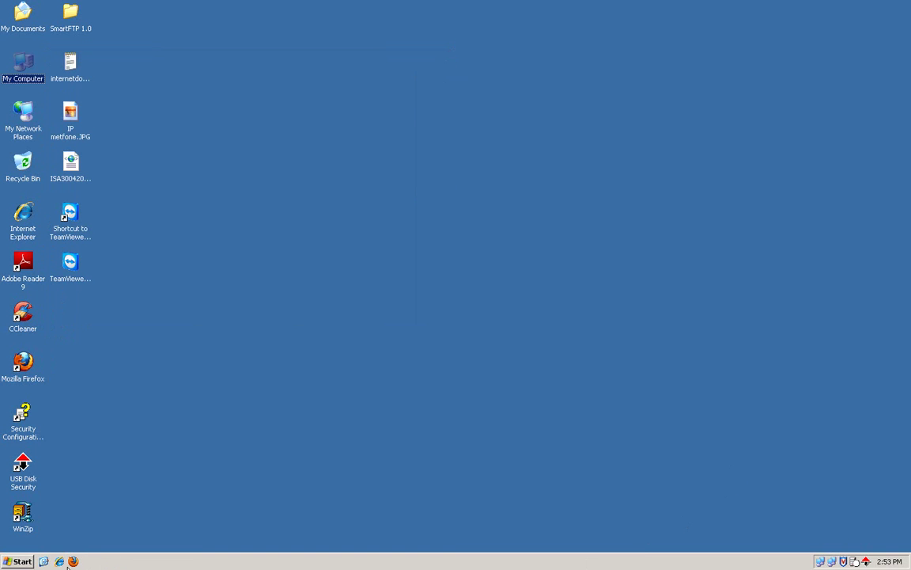
Launch ISA Server Management and go to the Virtual Private Networks (VPN) page.
left_click(15, 561)
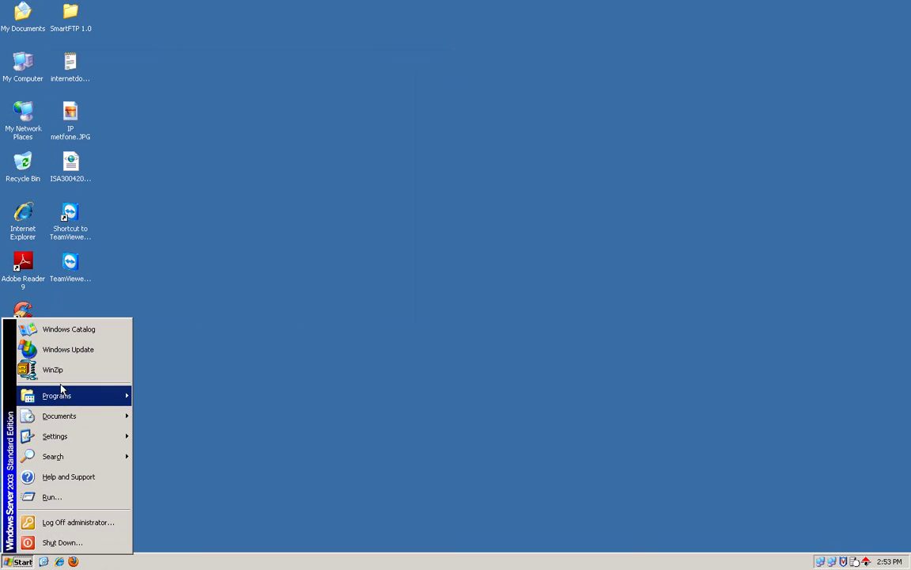
mouse_move(67, 397)
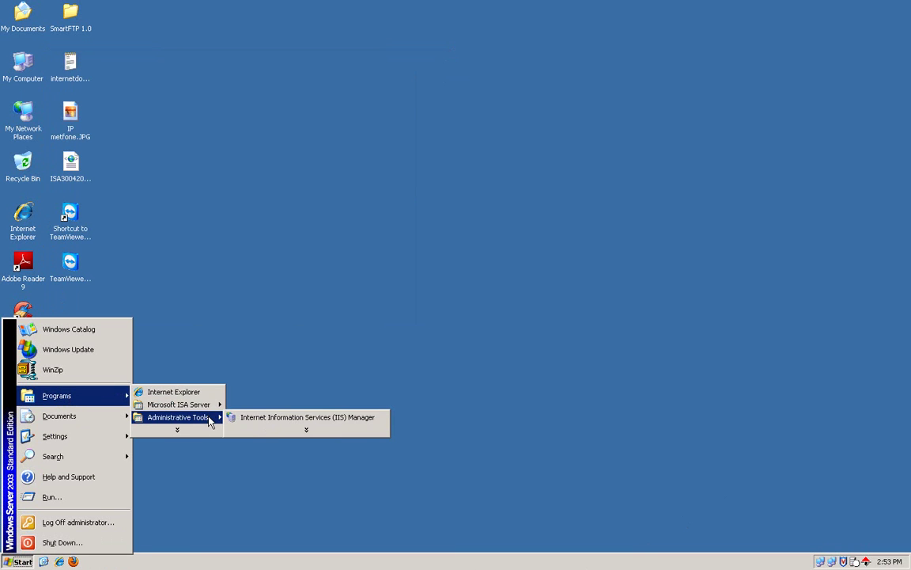
mouse_move(182, 404)
left_click(269, 405)
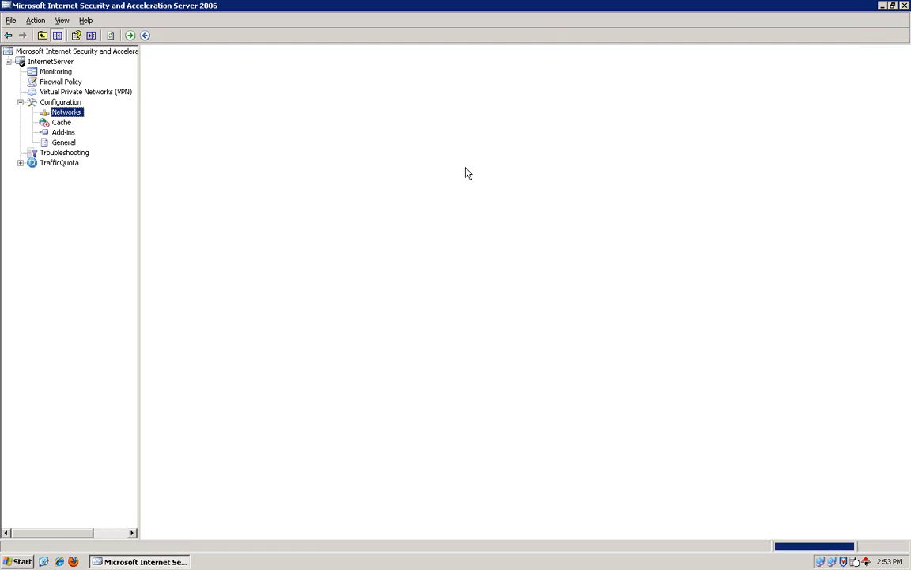
left_click(69, 92)
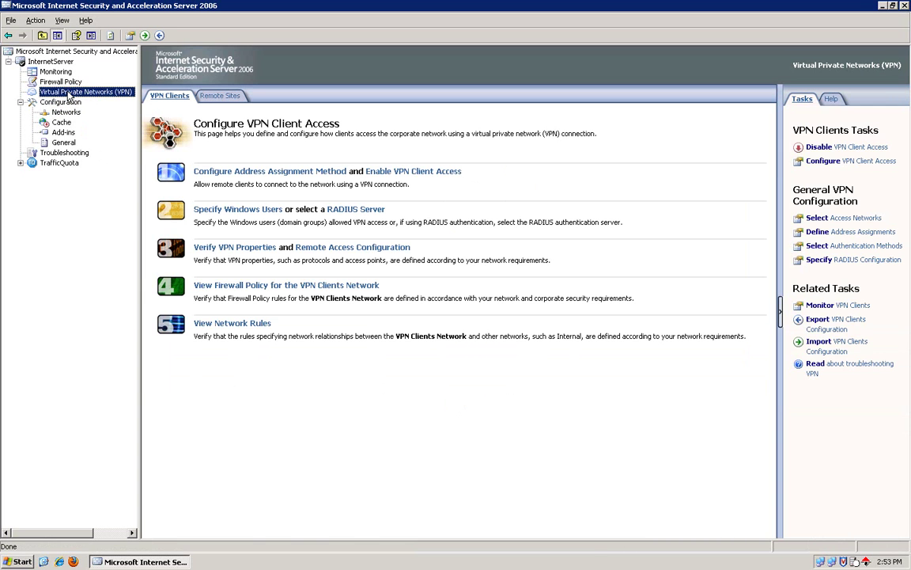
Review VPN address assignment, client access and user group settings, then open VPN Clients Properties.
left_click(261, 173)
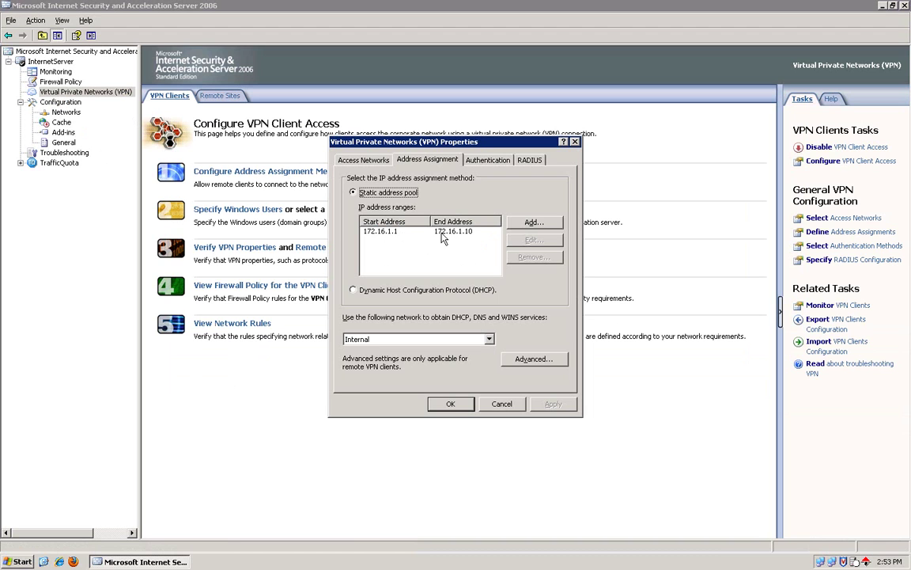
left_click(448, 404)
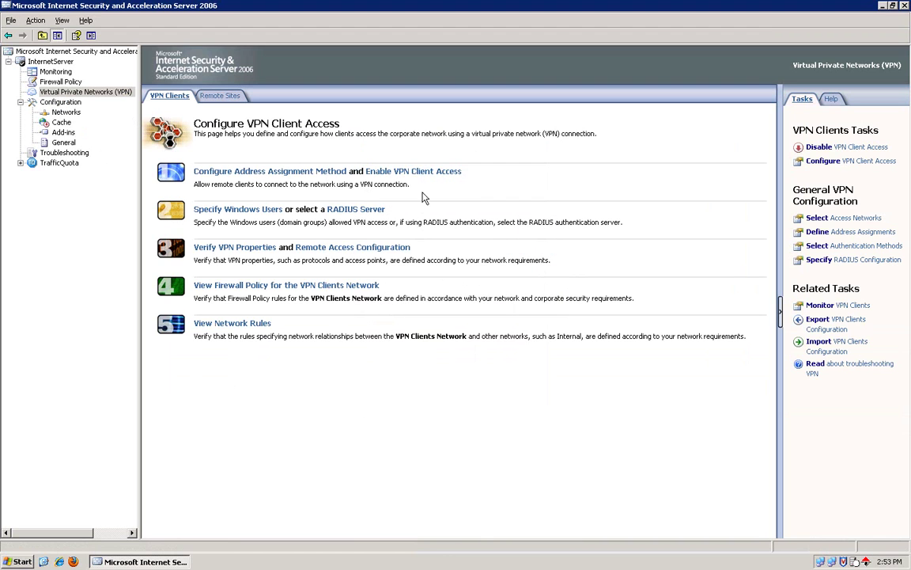
left_click(404, 172)
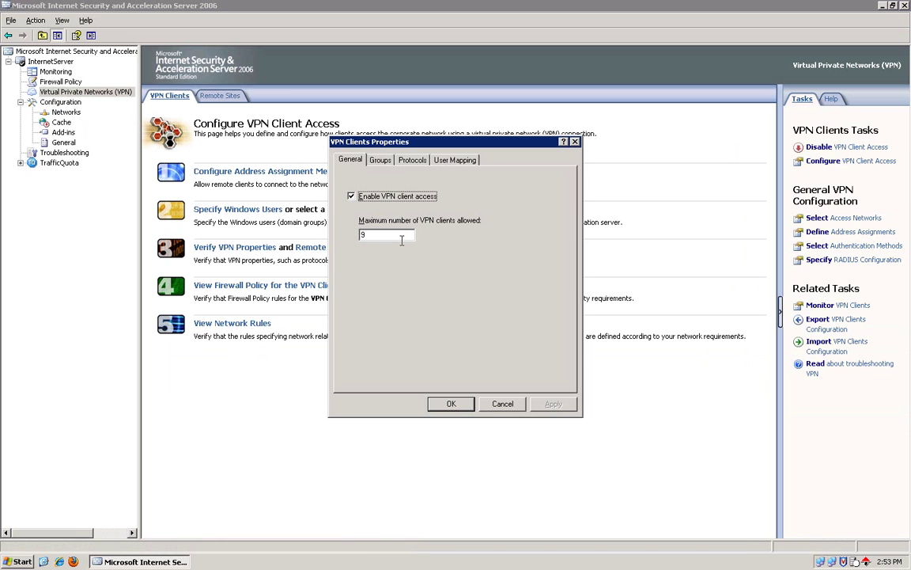
left_click(449, 403)
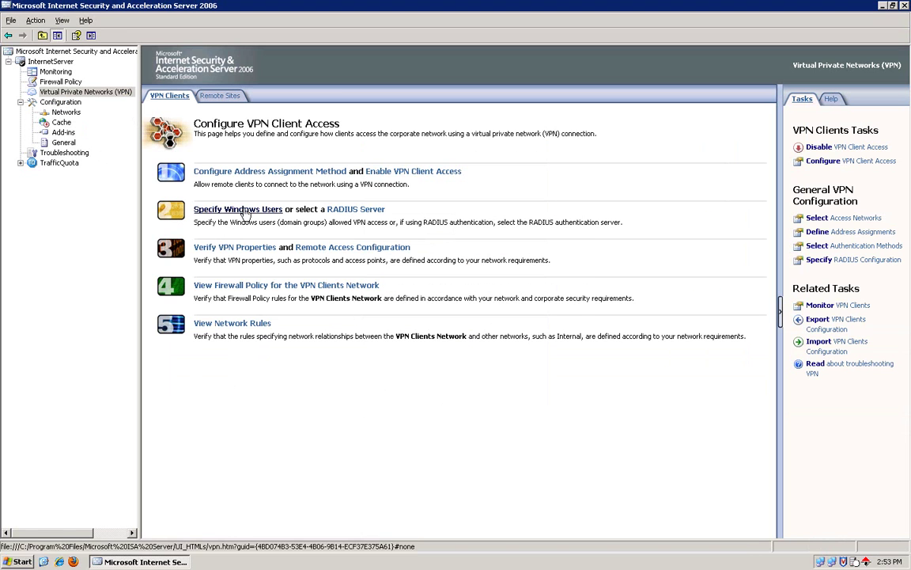
left_click(228, 210)
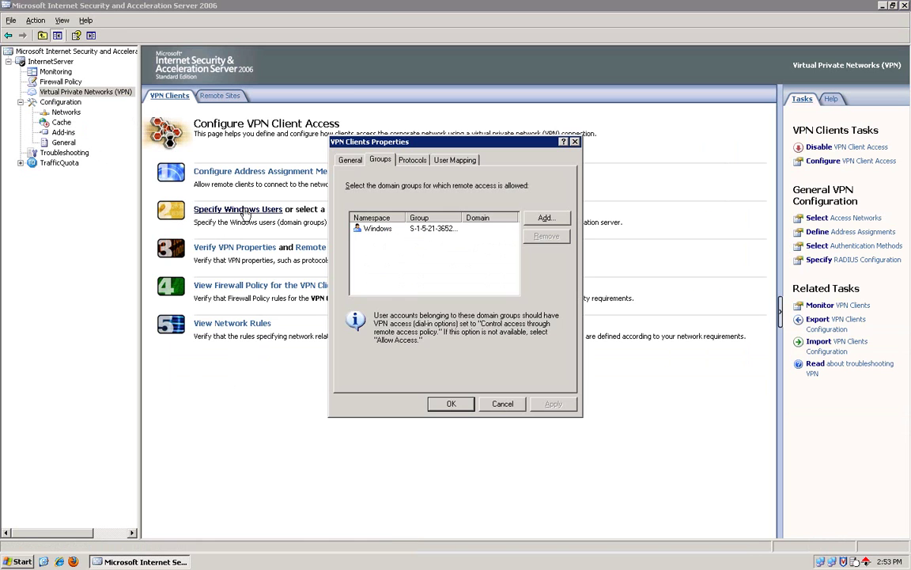
left_click(574, 142)
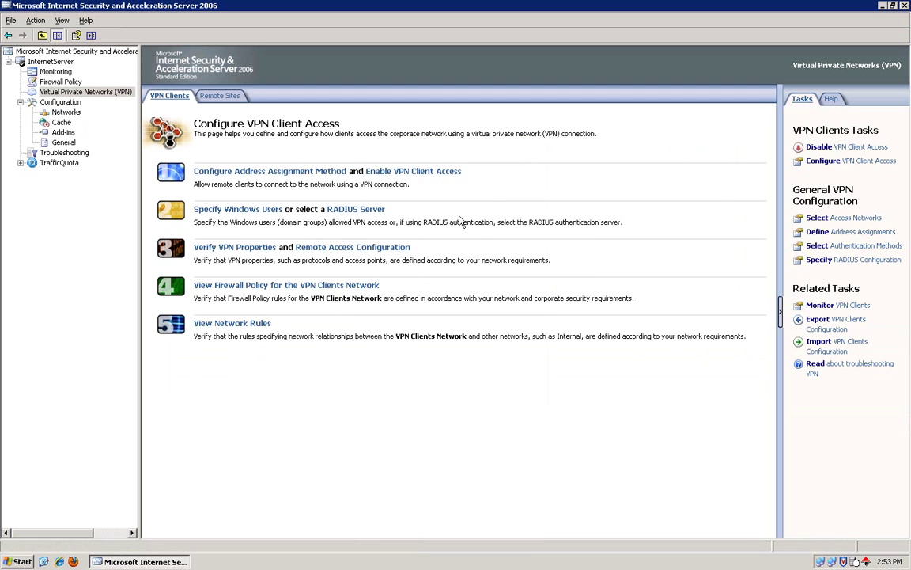
left_click(237, 248)
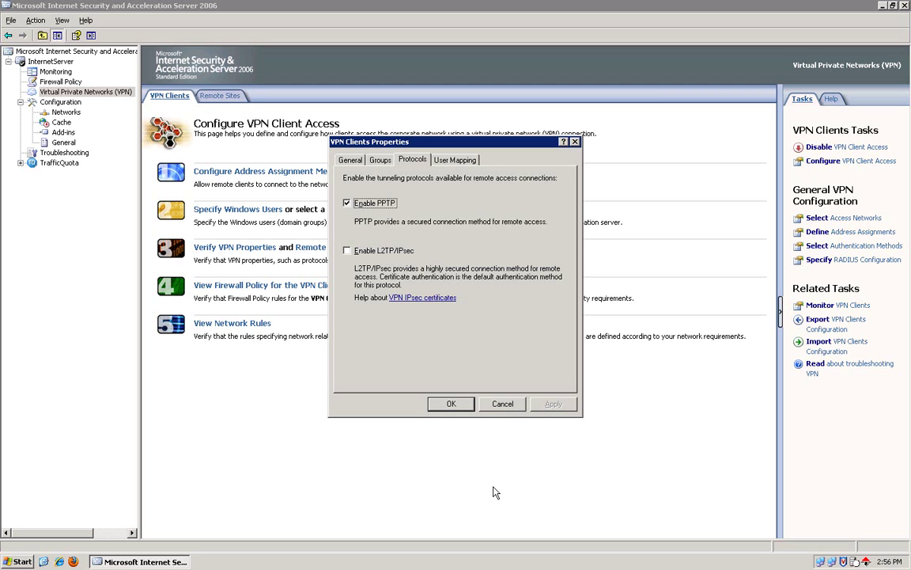
Close VPN Clients Properties after confirming PPTP is enabled and L2TP/IPsec is off.
left_click(456, 404)
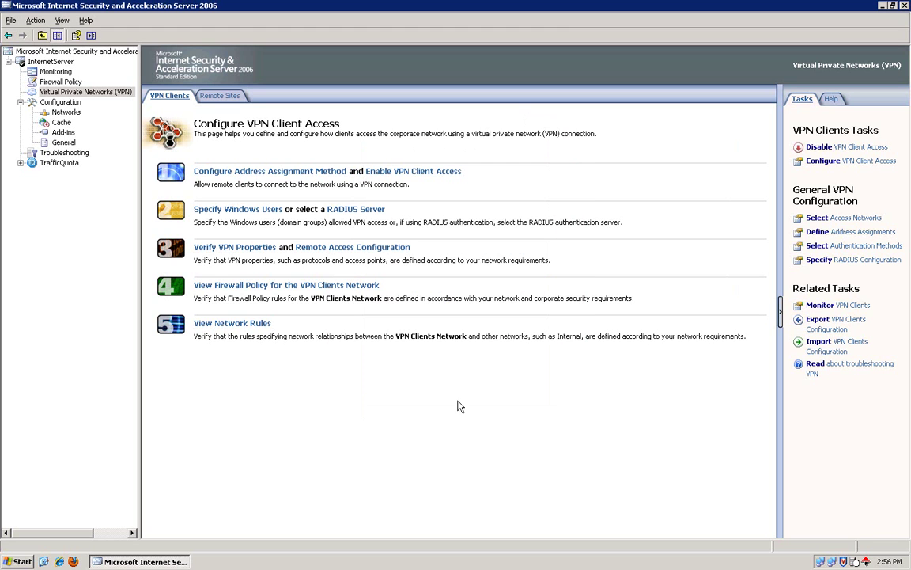
Confirm External as an access network, then view the VPN Clients firewall policy.
left_click(343, 250)
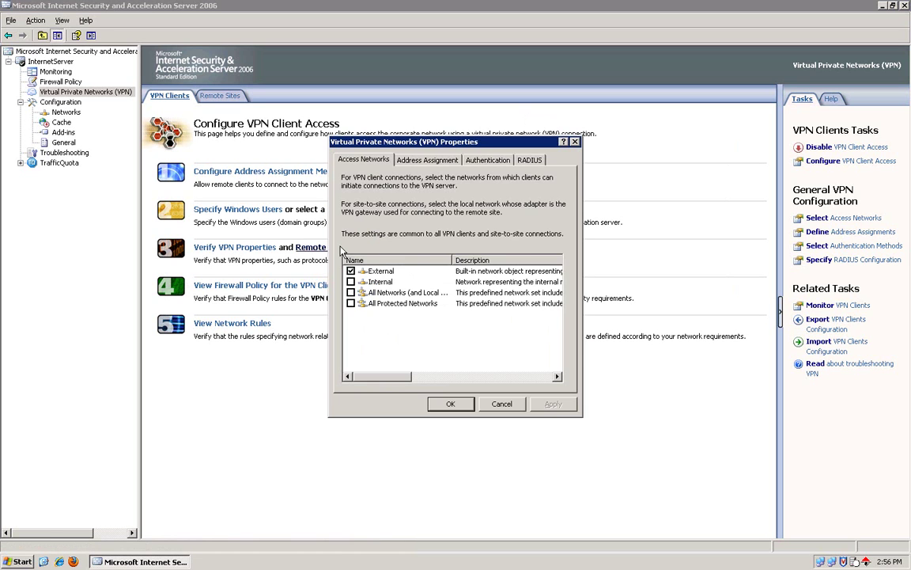
left_click(450, 403)
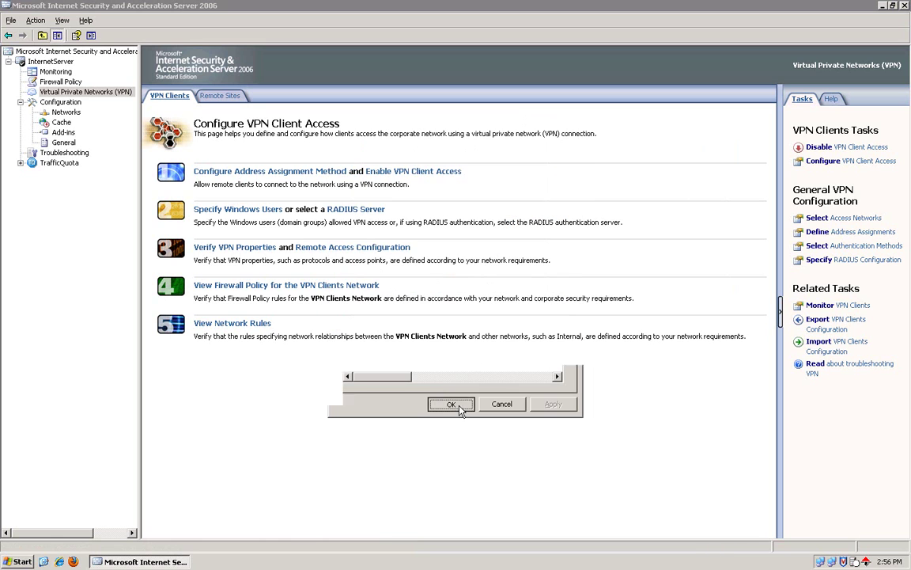
left_click(264, 287)
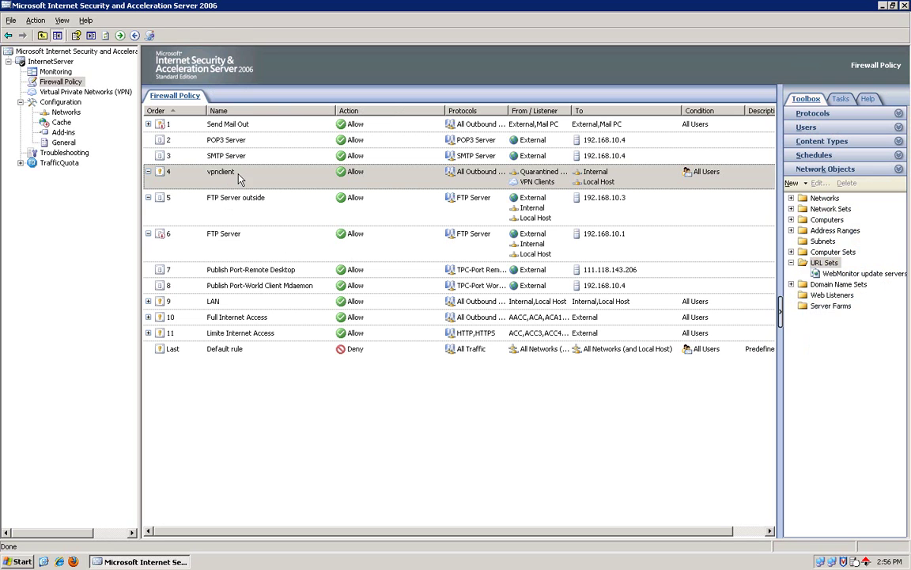
Open the vpnclient rule's properties and check its Action and Protocols settings.
left_click(236, 177)
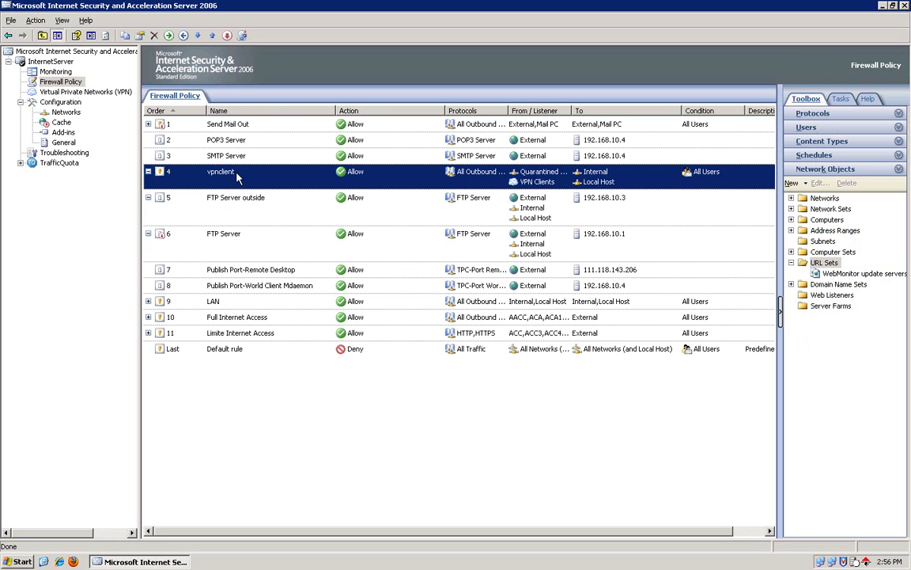
right_click(236, 175)
left_click(263, 179)
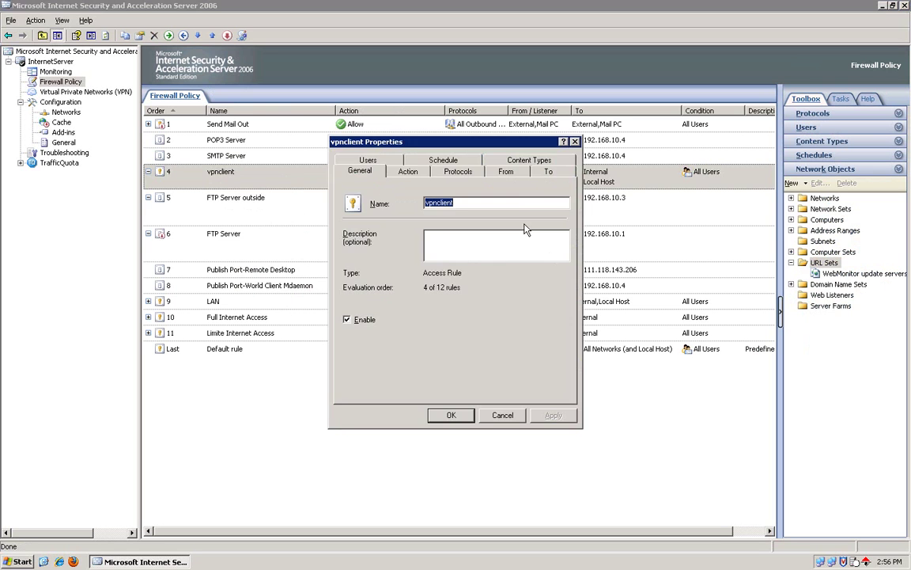
left_click(417, 174)
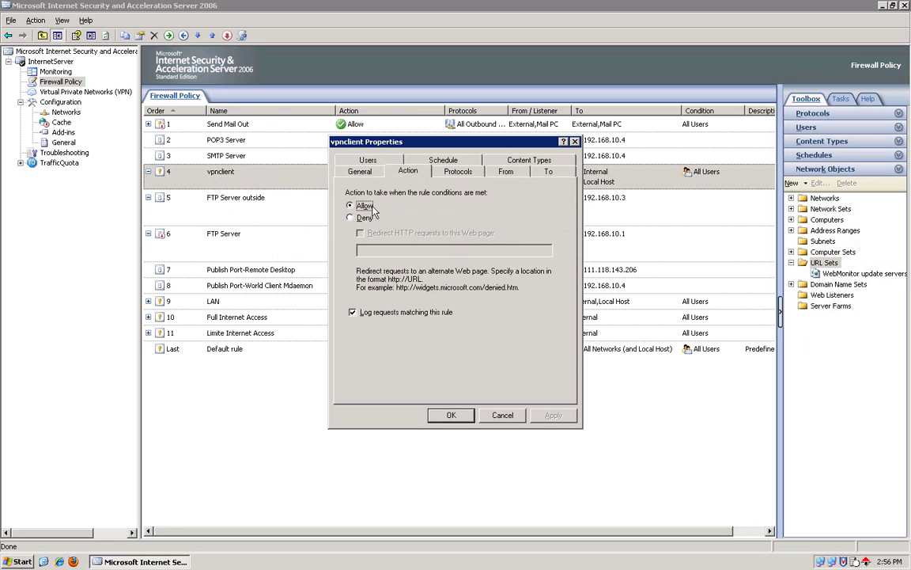
left_click(458, 173)
Check vpnclient's sources (Quarantined VPN Clients, VPN Clients) and destinations (Internal, Local Host), then return to VPN.
left_click(504, 174)
left_click(378, 216)
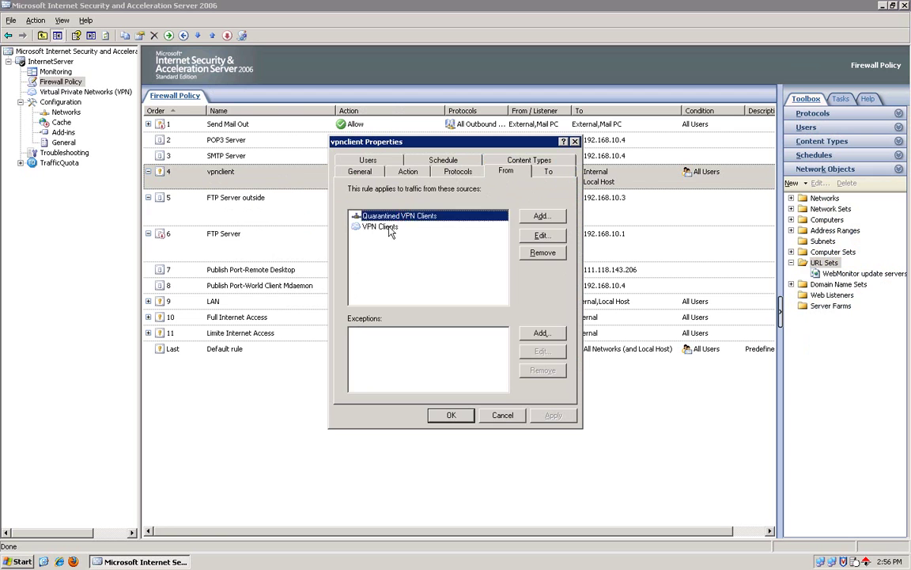
left_click(384, 227)
left_click(550, 173)
left_click(371, 215)
left_click(388, 228)
left_click(437, 414)
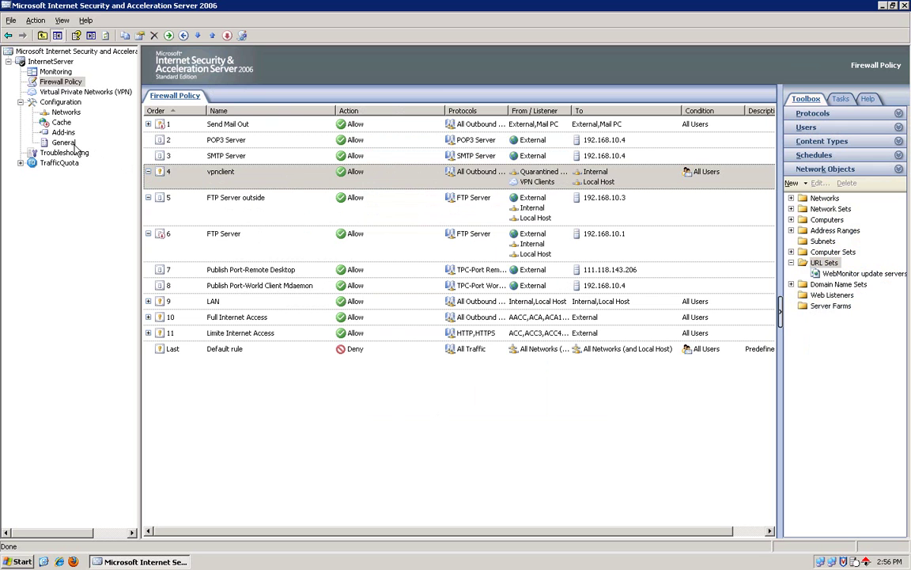
left_click(71, 92)
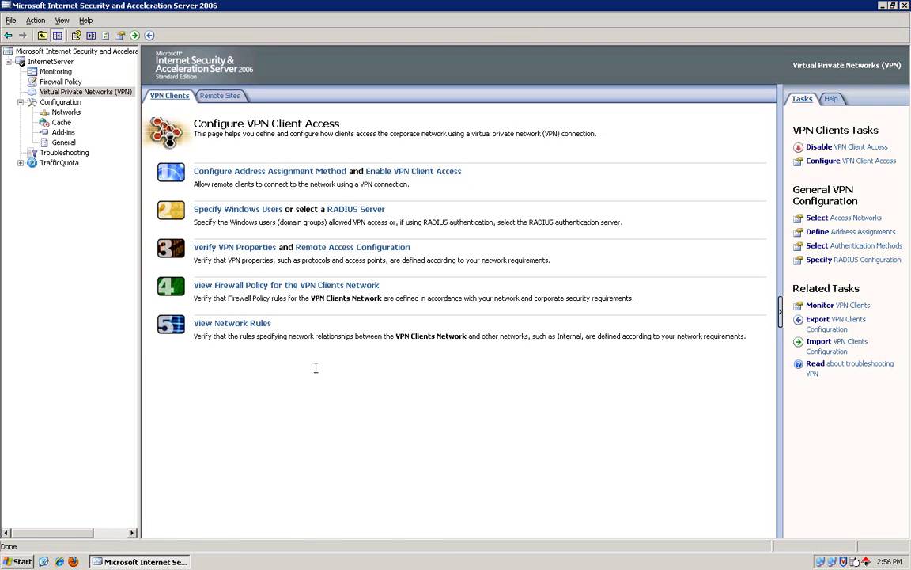
Review the VPN network rules (rule 2 and Internet Access), then close the ISA Server console.
left_click(229, 324)
left_click(250, 396)
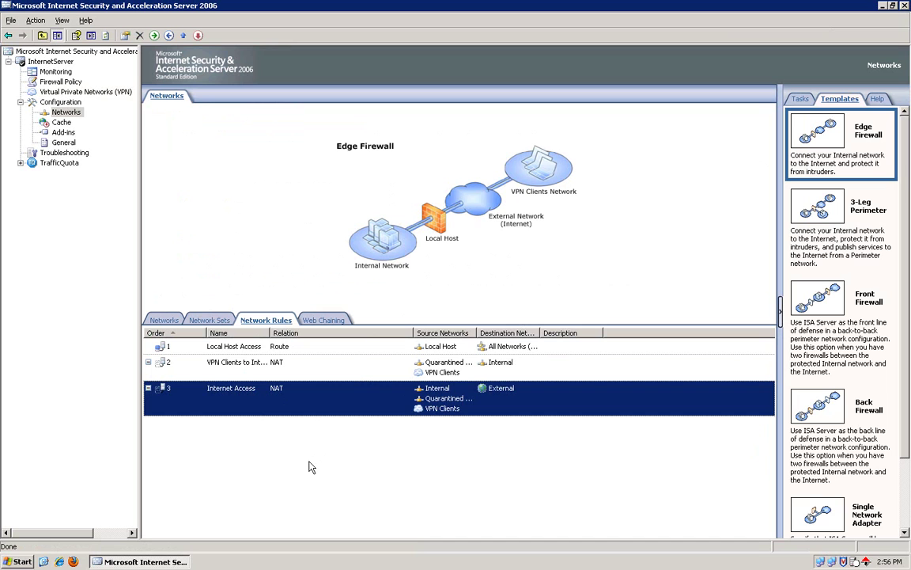
left_click(241, 364)
left_click(246, 388)
left_click(242, 367)
left_click(261, 398)
left_click(241, 365)
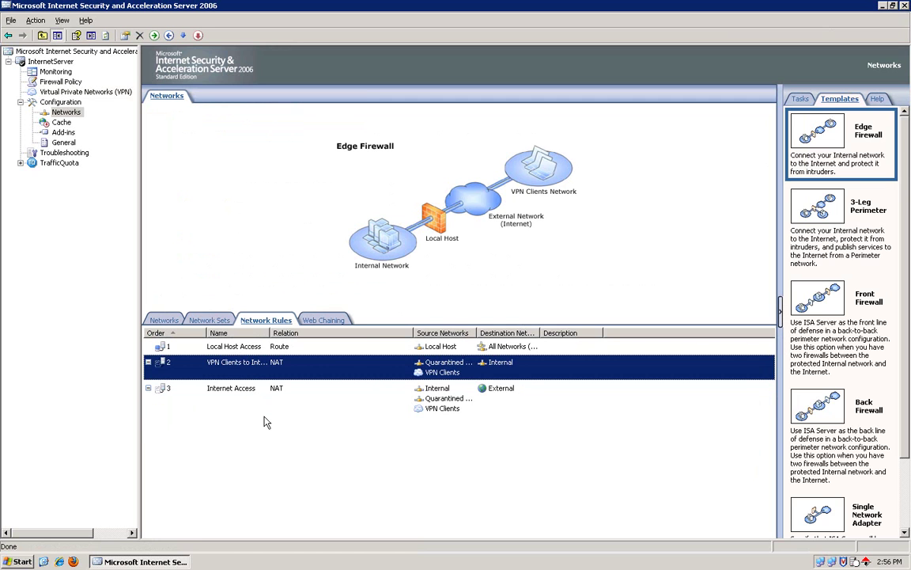
left_click(261, 393)
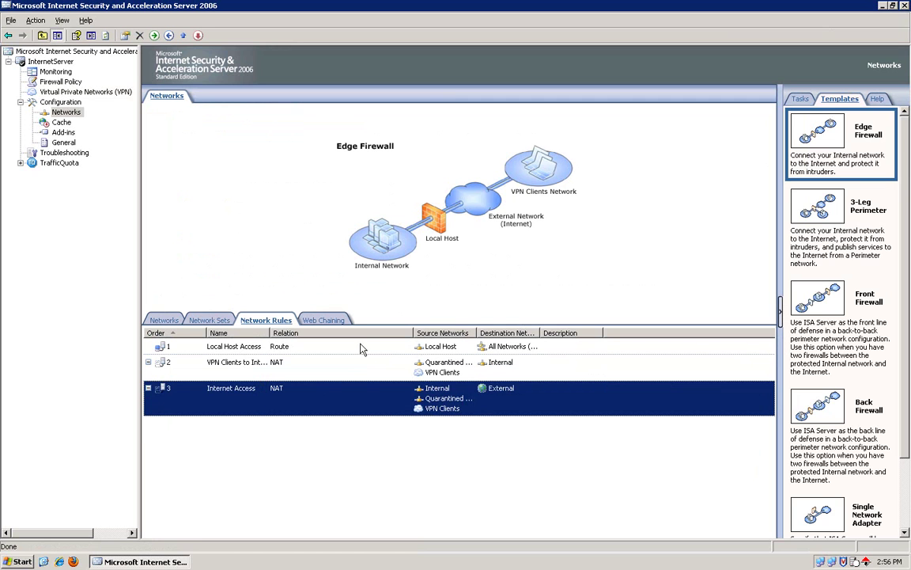
left_click(904, 7)
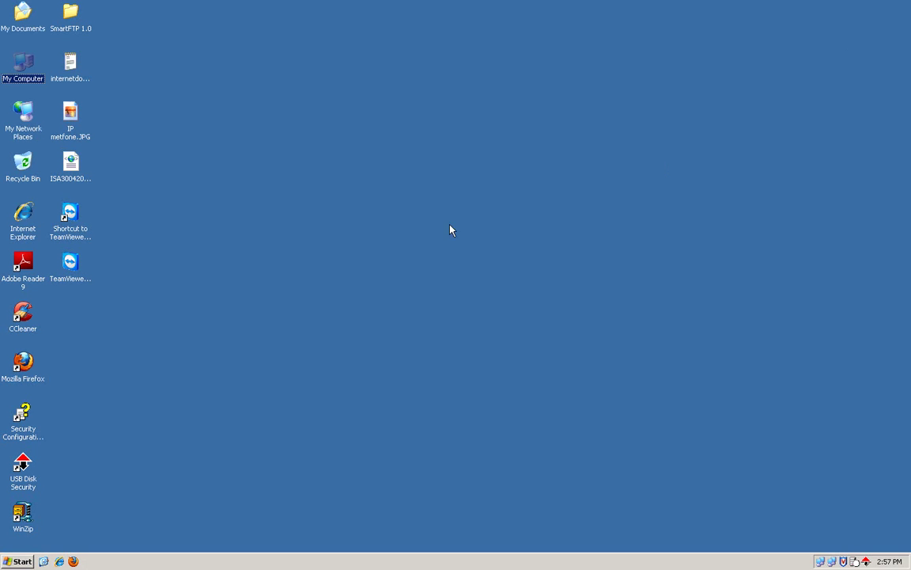
Refresh the server desktop twice from its right-click menu.
right_click(391, 192)
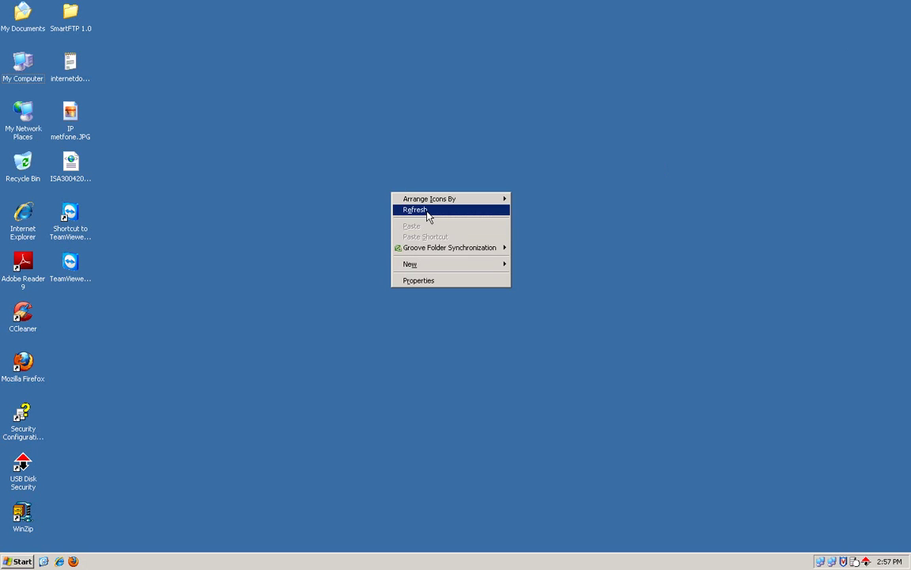
left_click(426, 210)
right_click(321, 251)
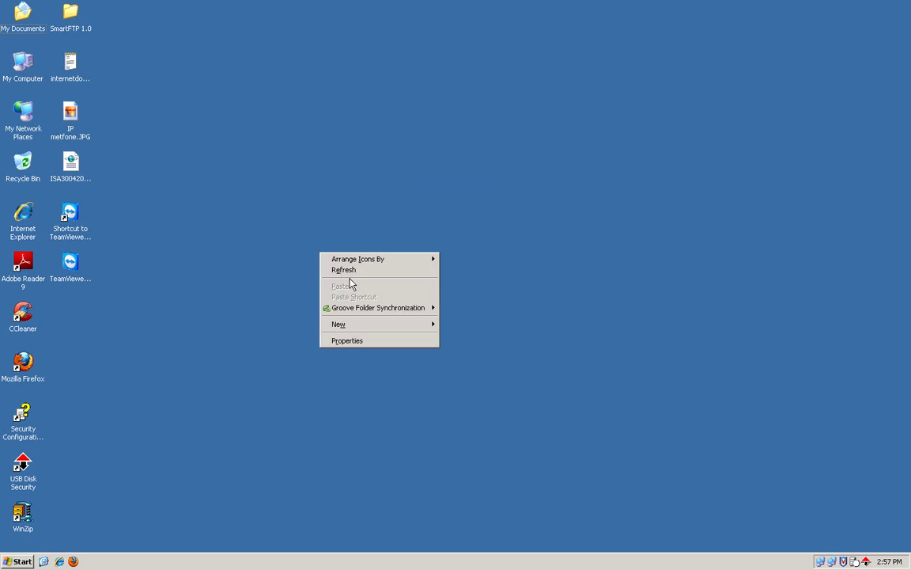
left_click(351, 270)
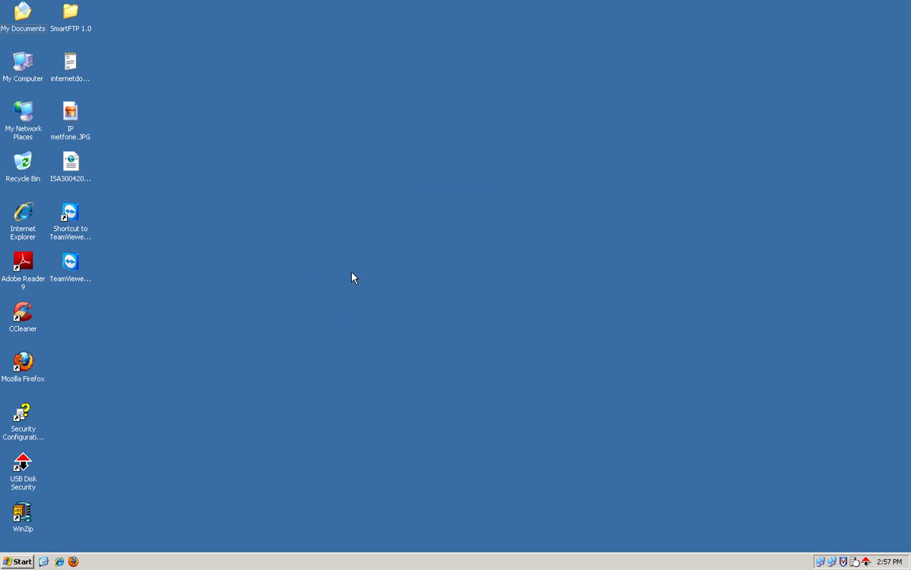
Log off the administrator account from the server via the Start menu and confirm.
left_click(18, 562)
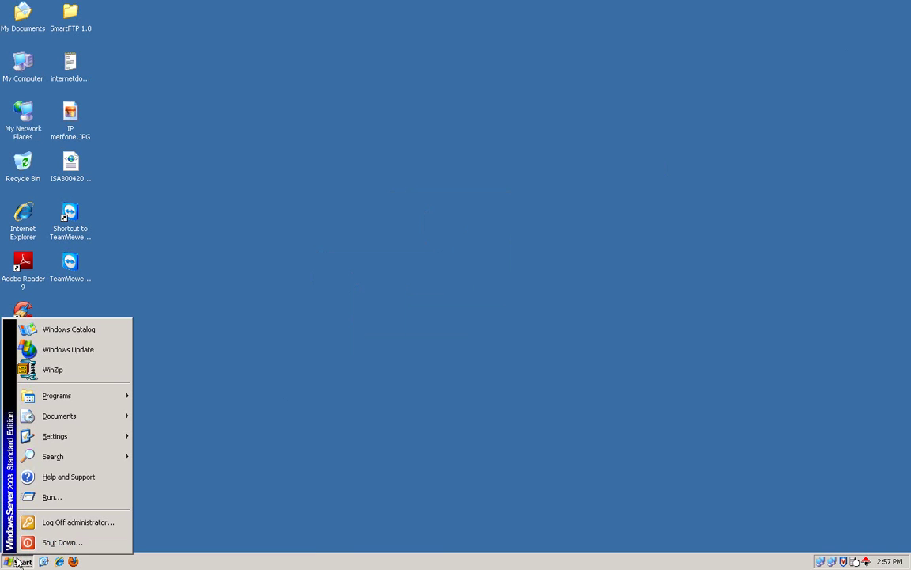
left_click(51, 522)
left_click(434, 300)
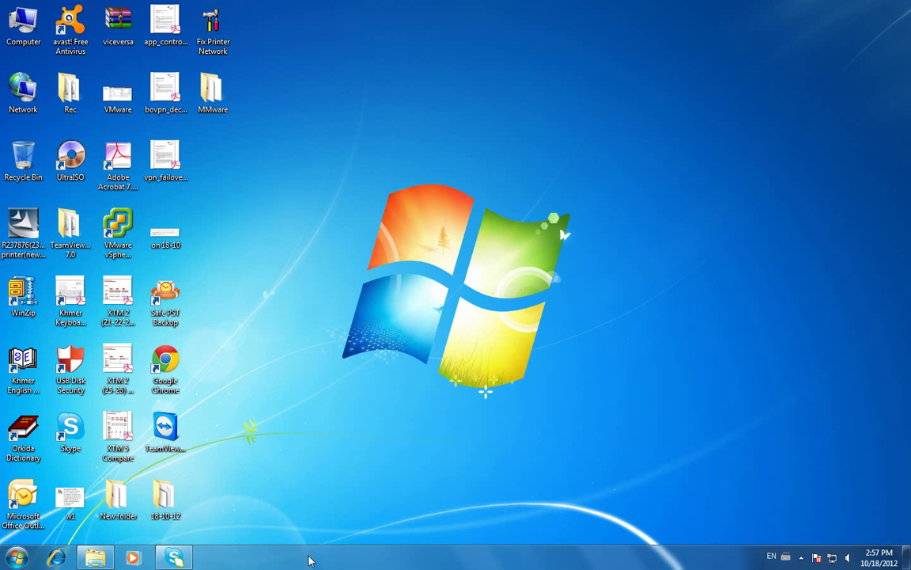
Show the hidden notification-area icons on the local Windows 7 taskbar.
left_click(801, 557)
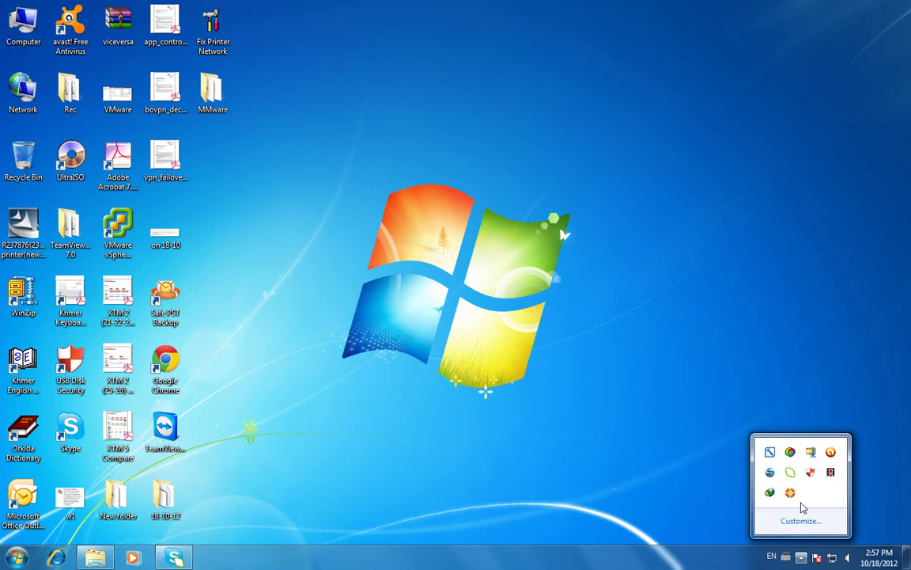